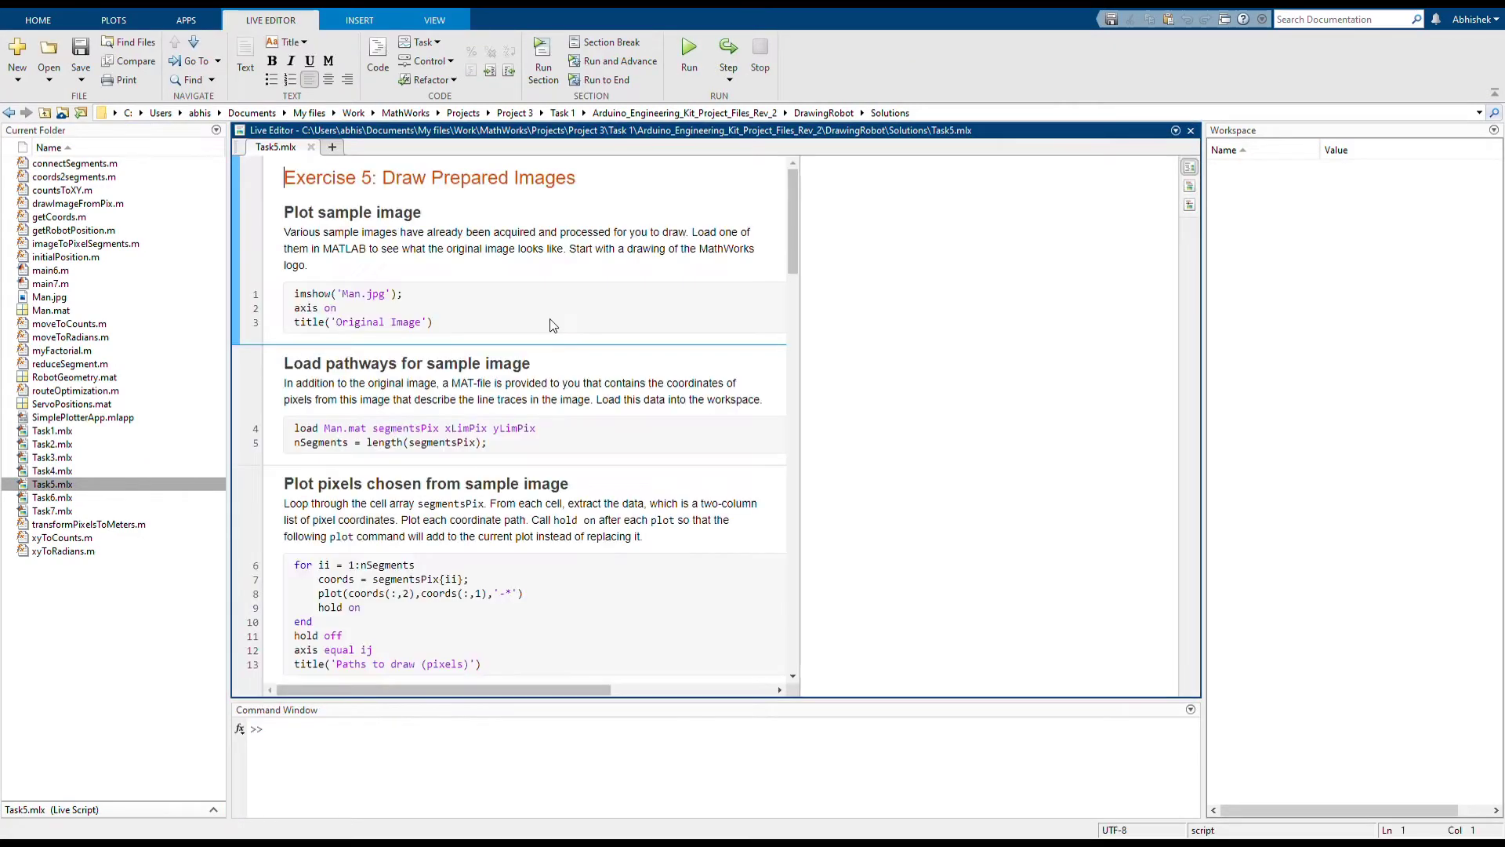
Display the sample face as 'Original Image' and load Man.mat's 65 line segments.
{"action": "left_click", "coordinate": [543, 59]}
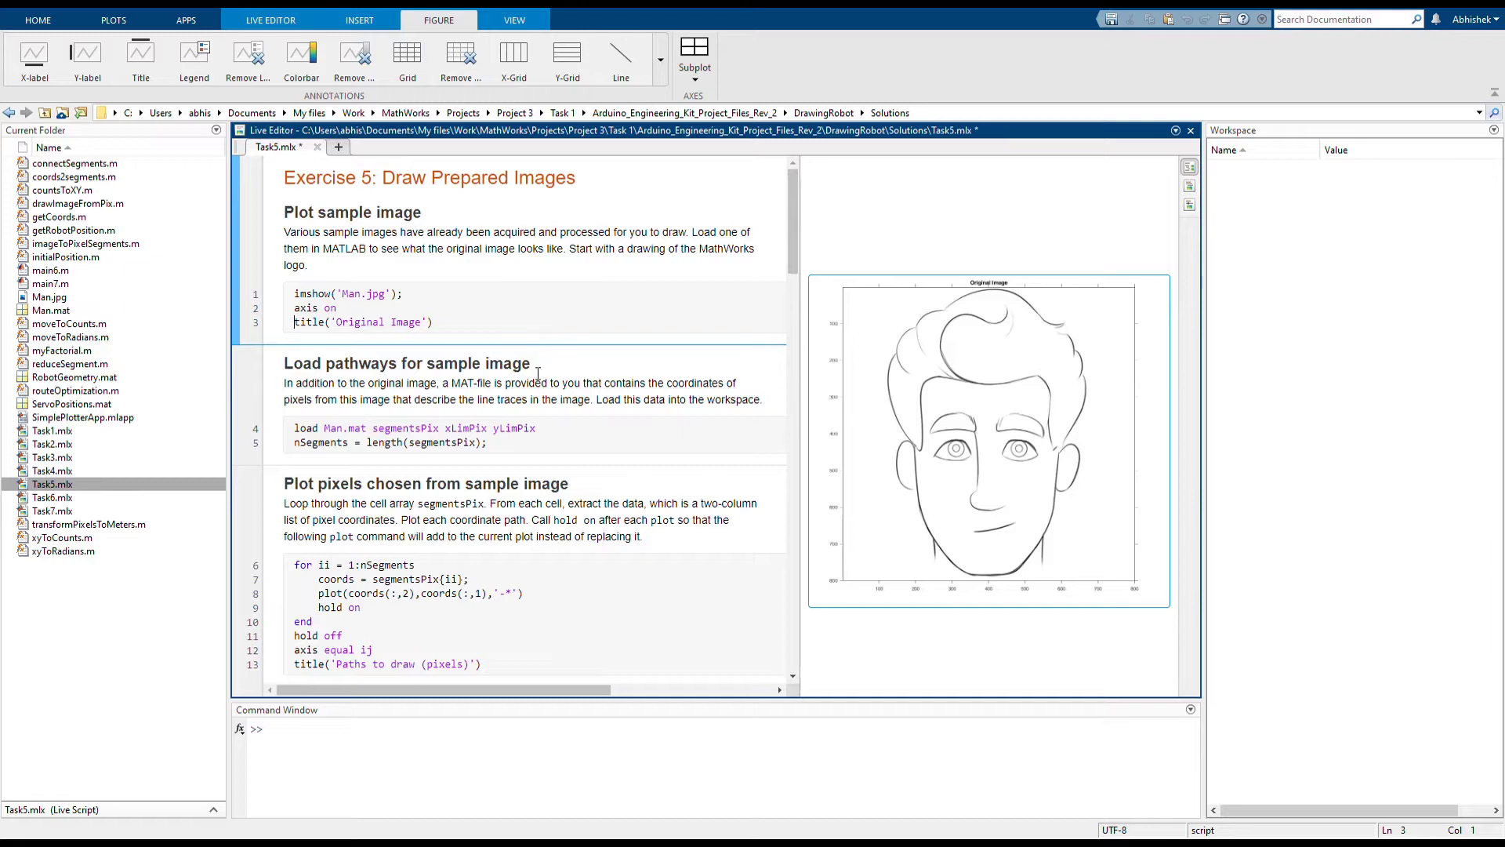
{"action": "left_click", "coordinate": [522, 396]}
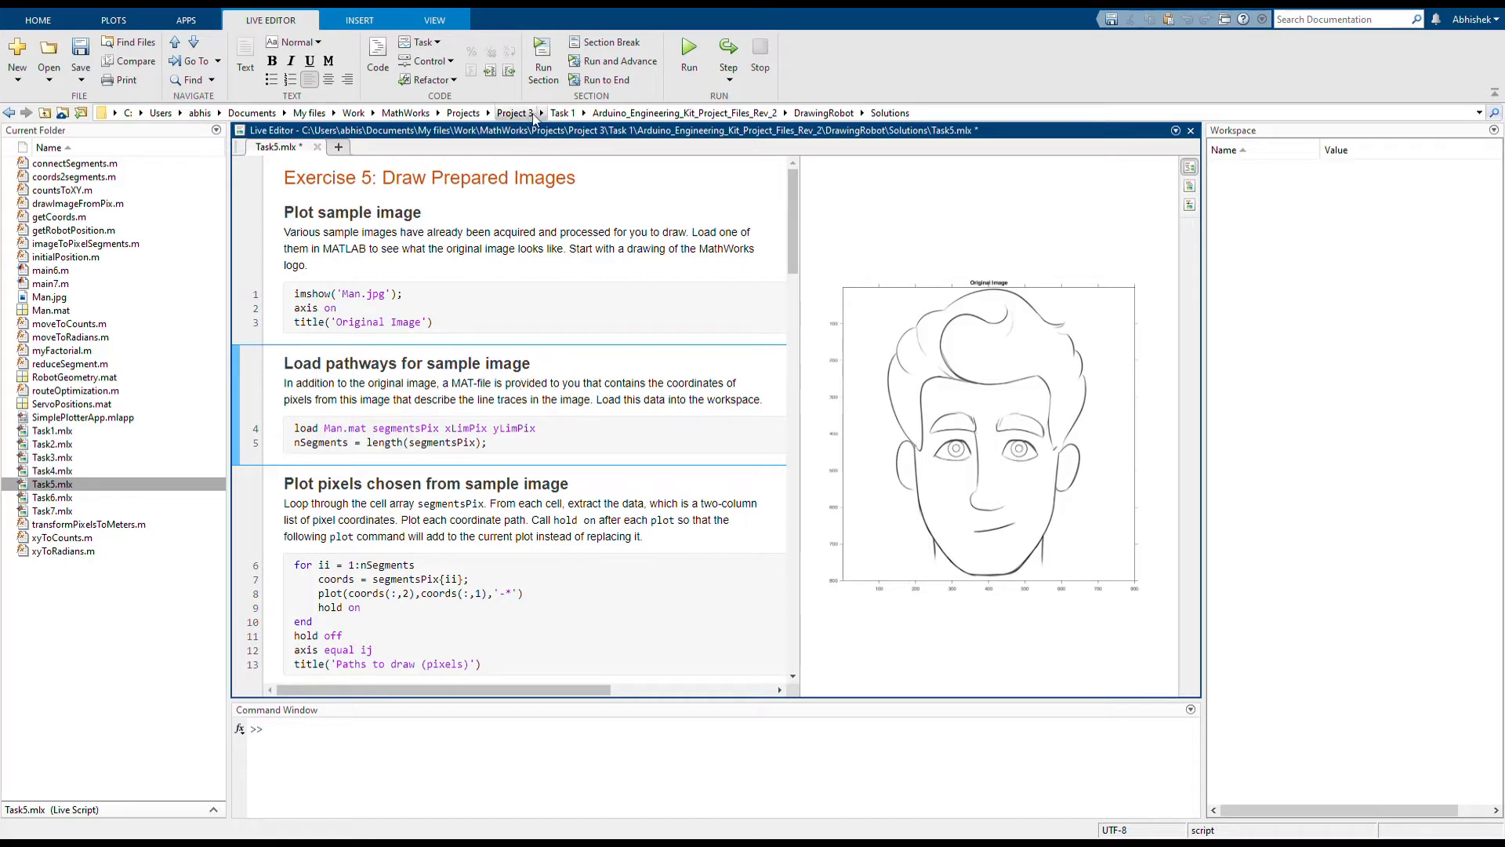
{"action": "left_click", "coordinate": [544, 67]}
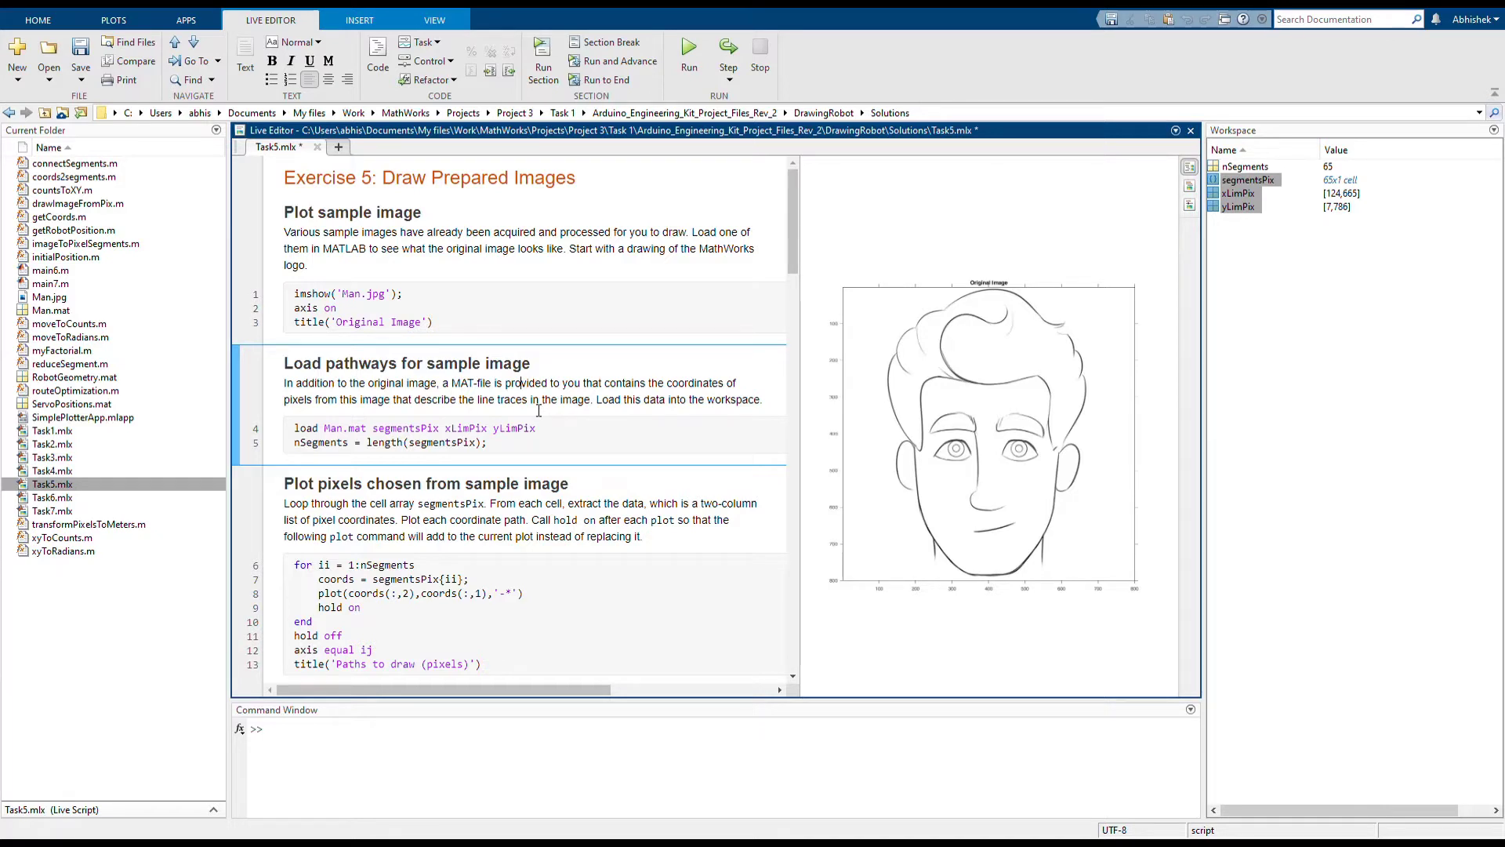
{"action": "scroll", "coordinate": [539, 410], "scroll_direction": "down", "scroll_amount": 1}
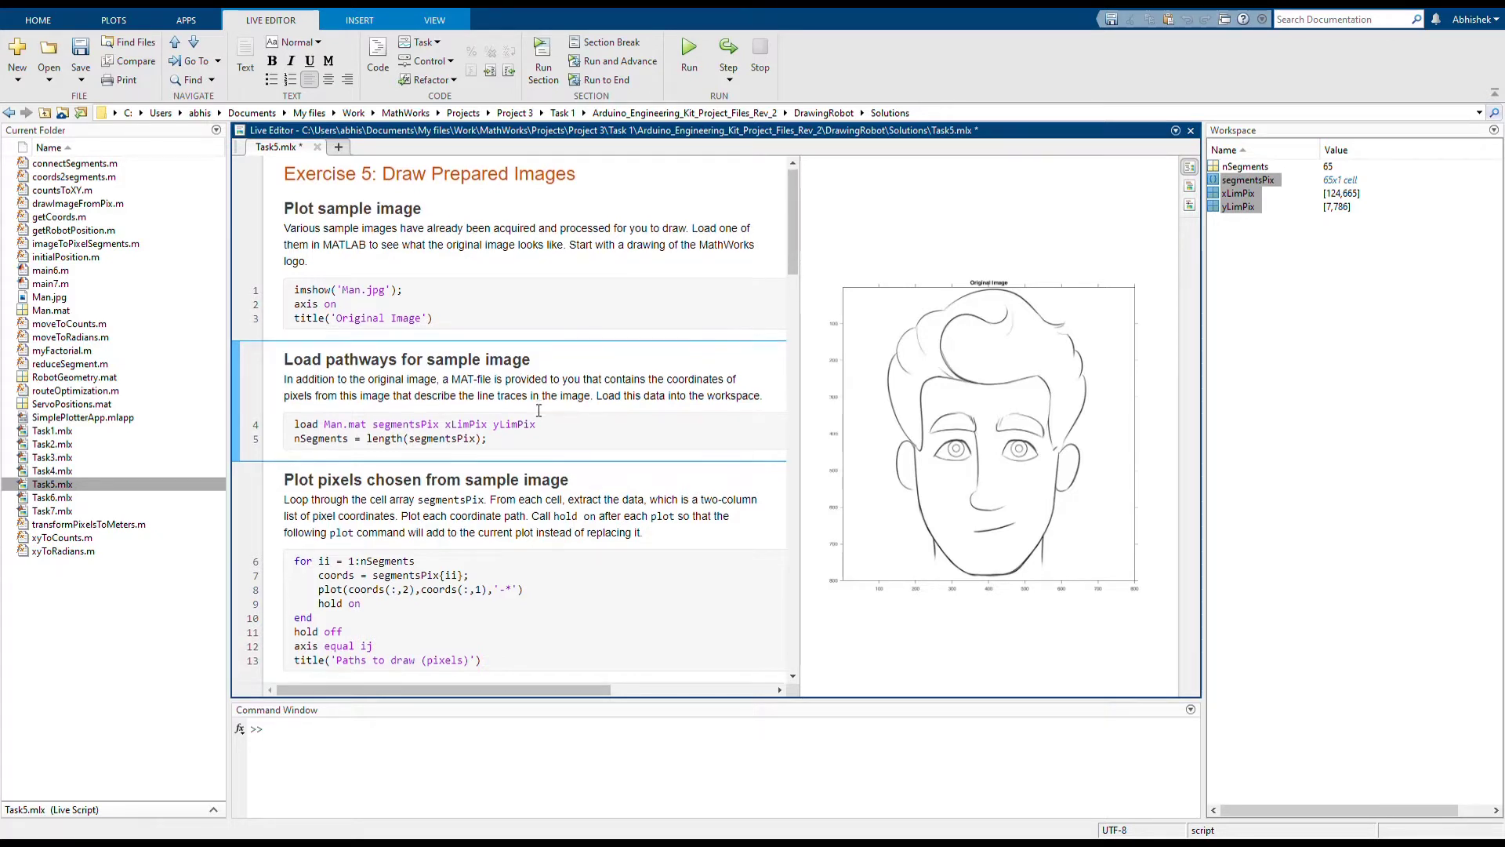
{"action": "scroll", "coordinate": [538, 410], "scroll_direction": "down", "scroll_amount": 1}
{"action": "scroll", "coordinate": [538, 410], "scroll_direction": "down", "scroll_amount": 1}
{"action": "scroll", "coordinate": [539, 410], "scroll_direction": "down", "scroll_amount": 1}
{"action": "scroll", "coordinate": [539, 410], "scroll_direction": "down", "scroll_amount": 1}
{"action": "scroll", "coordinate": [539, 410], "scroll_direction": "down", "scroll_amount": 1}
{"action": "scroll", "coordinate": [535, 401], "scroll_direction": "down", "scroll_amount": 1}
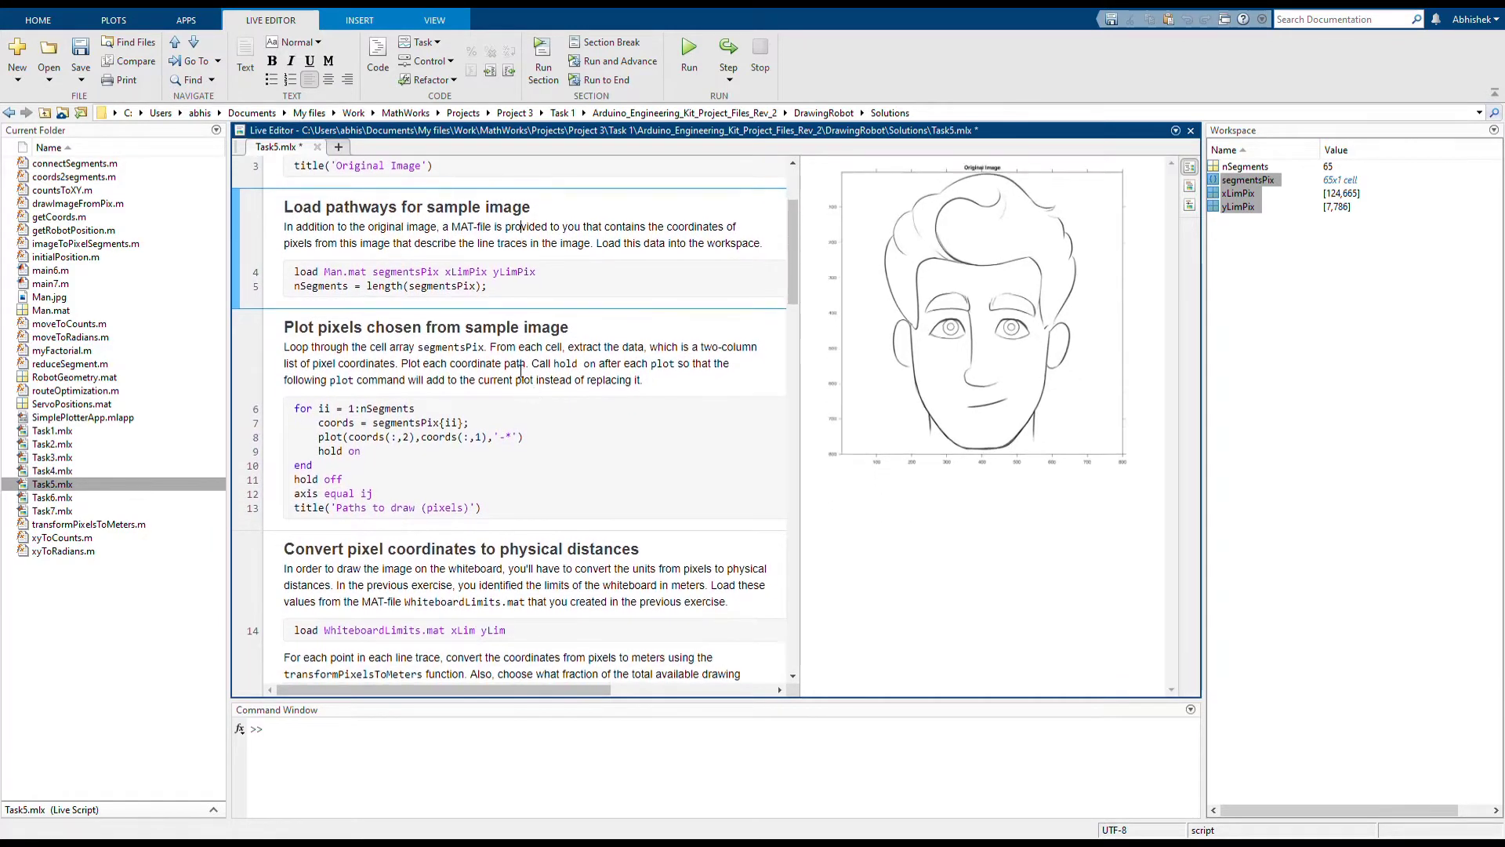
Plot all 65 face line traces in colour as 'Paths to draw (pixels)'.
{"action": "left_click", "coordinate": [517, 364]}
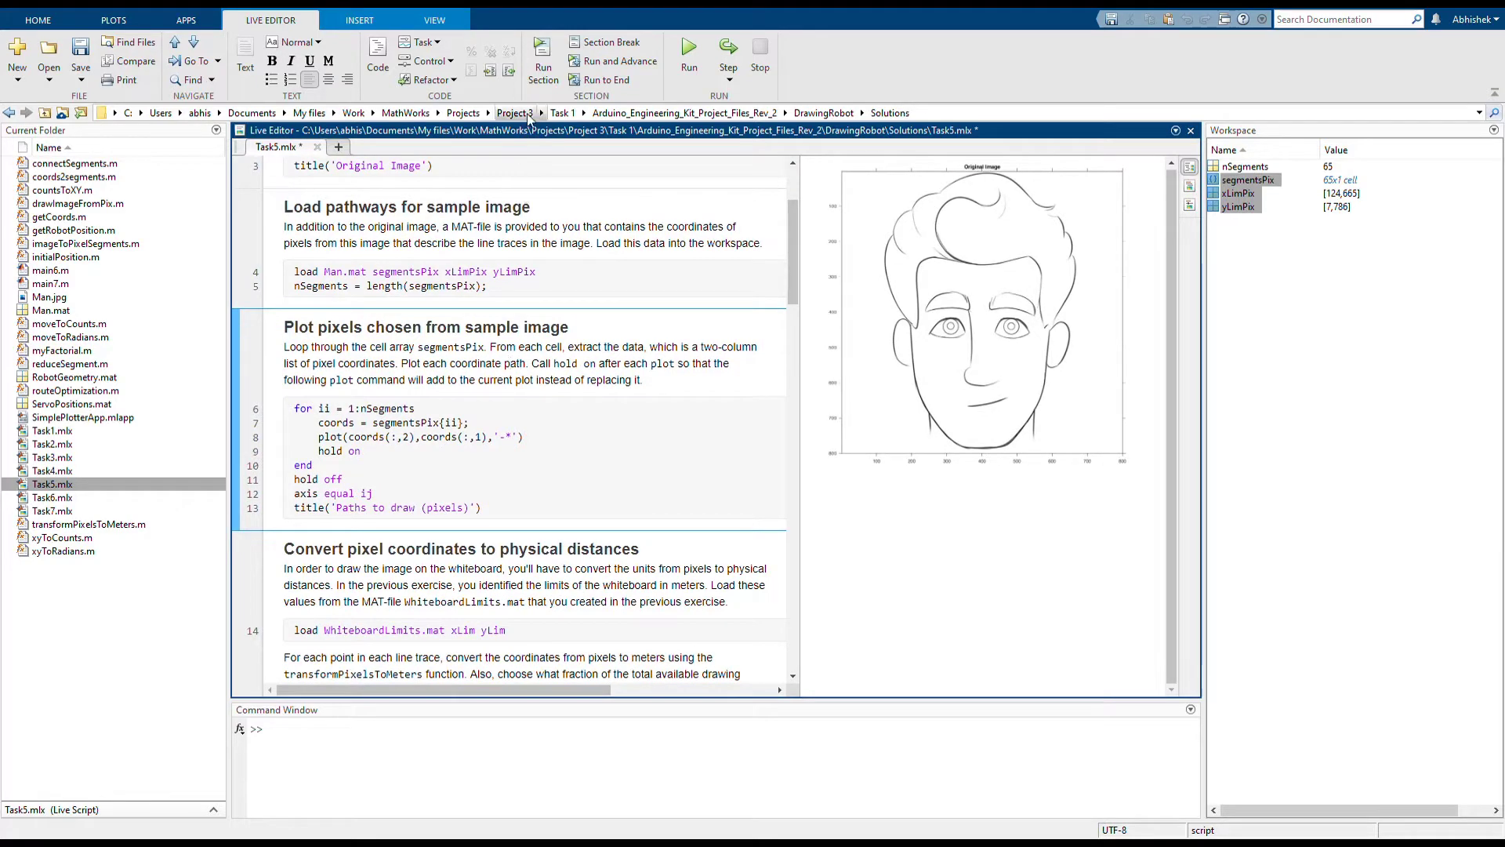
{"action": "left_click", "coordinate": [544, 85]}
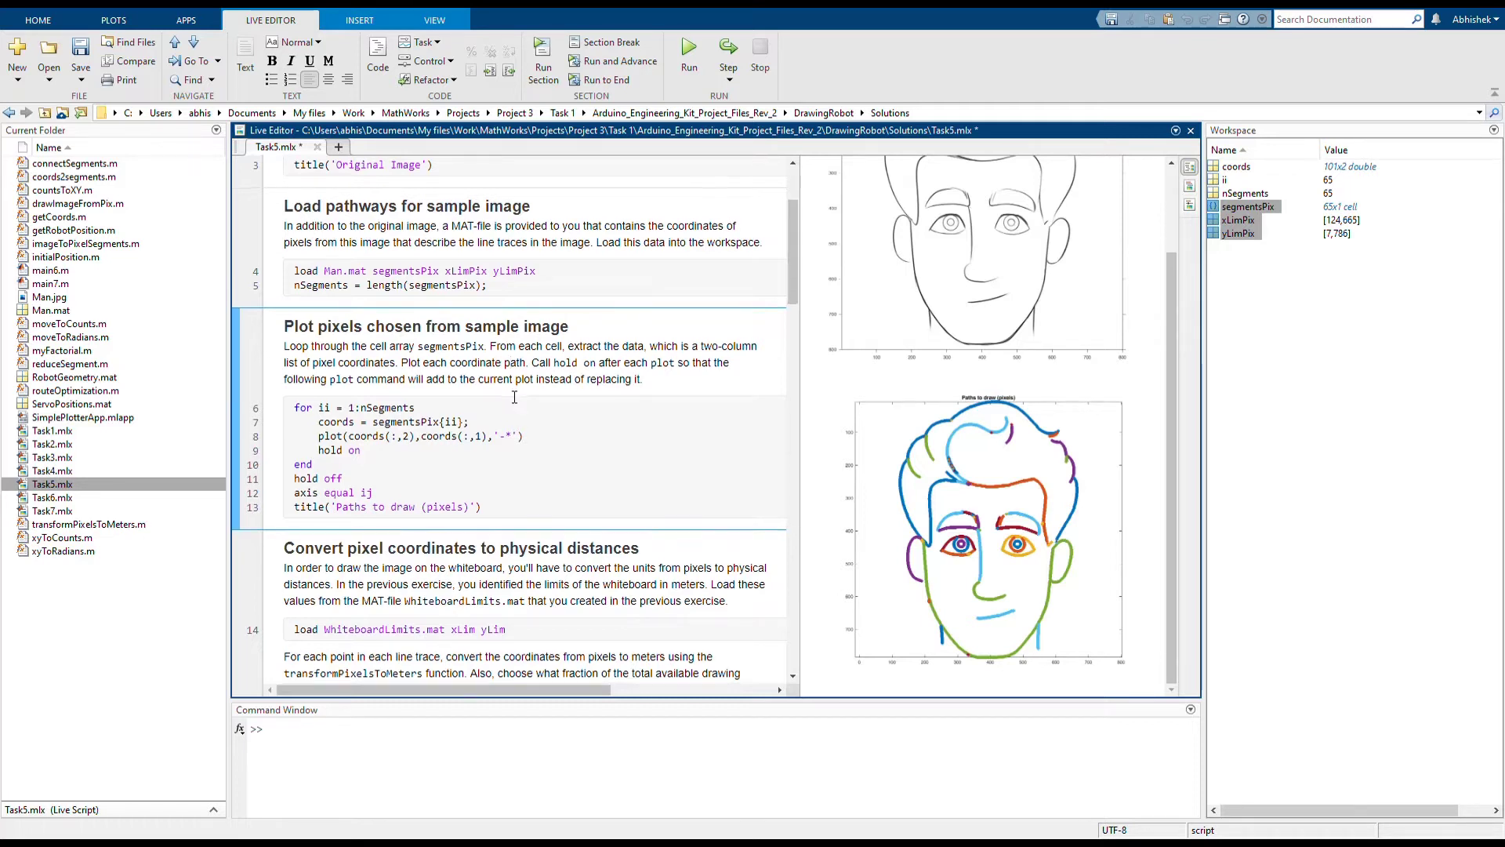
{"action": "scroll", "coordinate": [510, 396], "scroll_direction": "down", "scroll_amount": 3}
{"action": "scroll", "coordinate": [514, 397], "scroll_direction": "down", "scroll_amount": 2}
{"action": "scroll", "coordinate": [514, 397], "scroll_direction": "down", "scroll_amount": 2}
{"action": "scroll", "coordinate": [514, 398], "scroll_direction": "down", "scroll_amount": 1}
{"action": "left_click", "coordinate": [514, 395]}
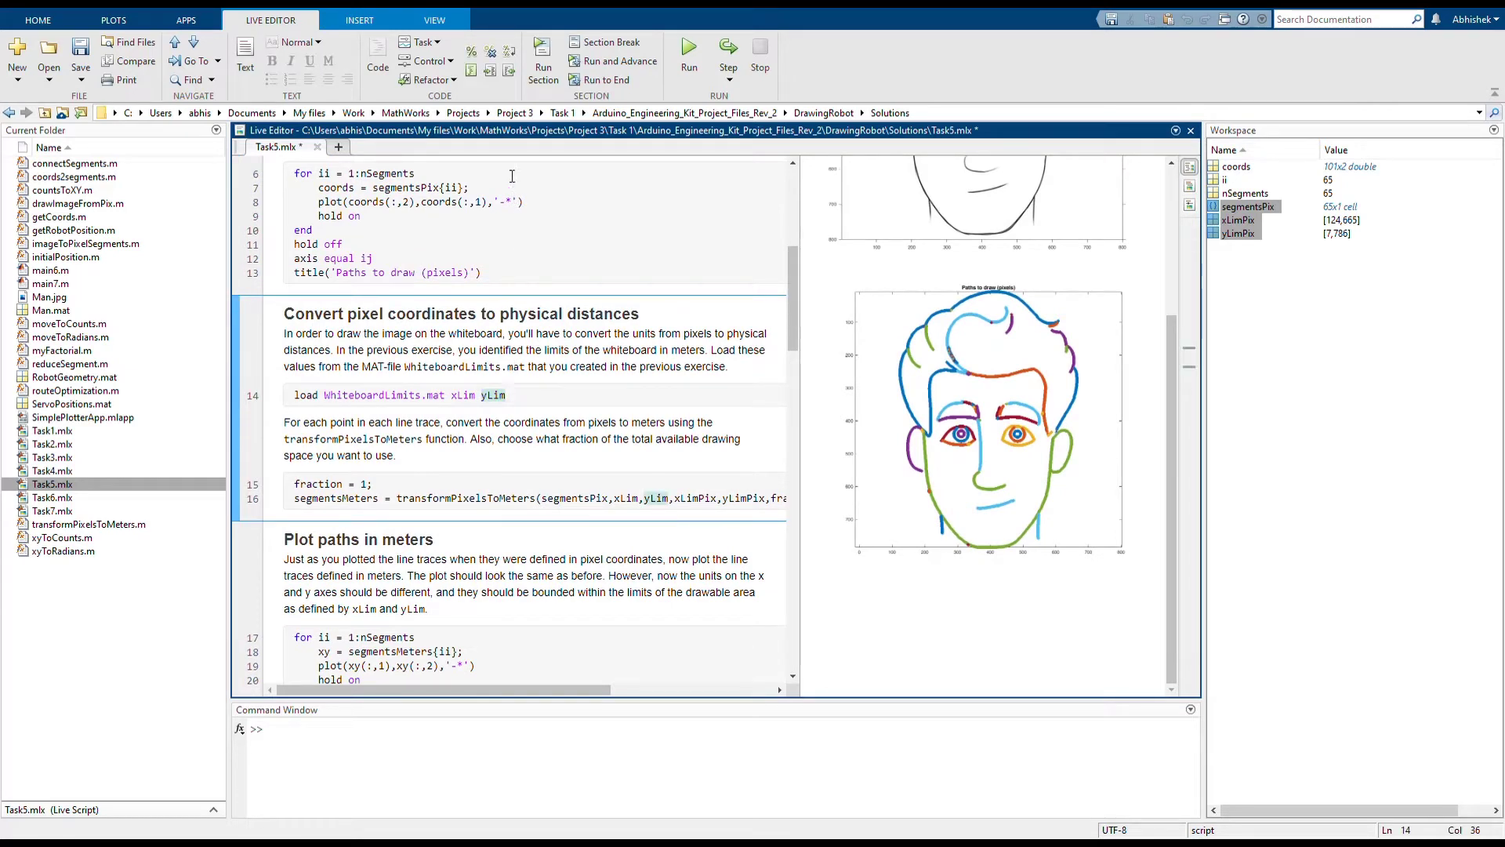
Convert the face's pixel traces into whiteboard distances in meters.
{"action": "left_click", "coordinate": [538, 69]}
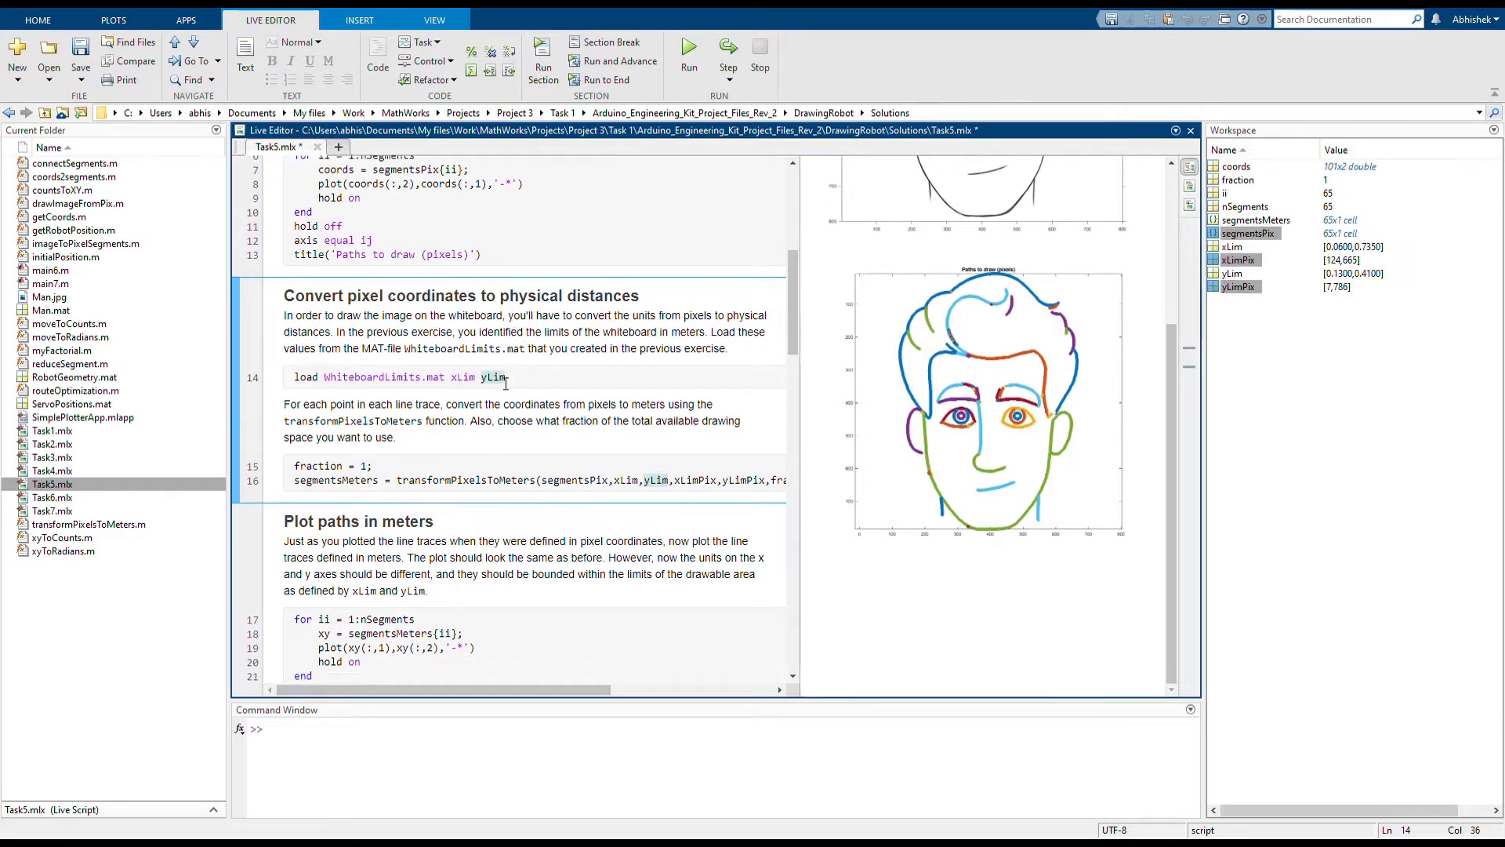
{"action": "scroll", "coordinate": [506, 383], "scroll_direction": "down", "scroll_amount": 2}
{"action": "scroll", "coordinate": [505, 383], "scroll_direction": "down", "scroll_amount": 3}
{"action": "scroll", "coordinate": [505, 383], "scroll_direction": "down", "scroll_amount": 1}
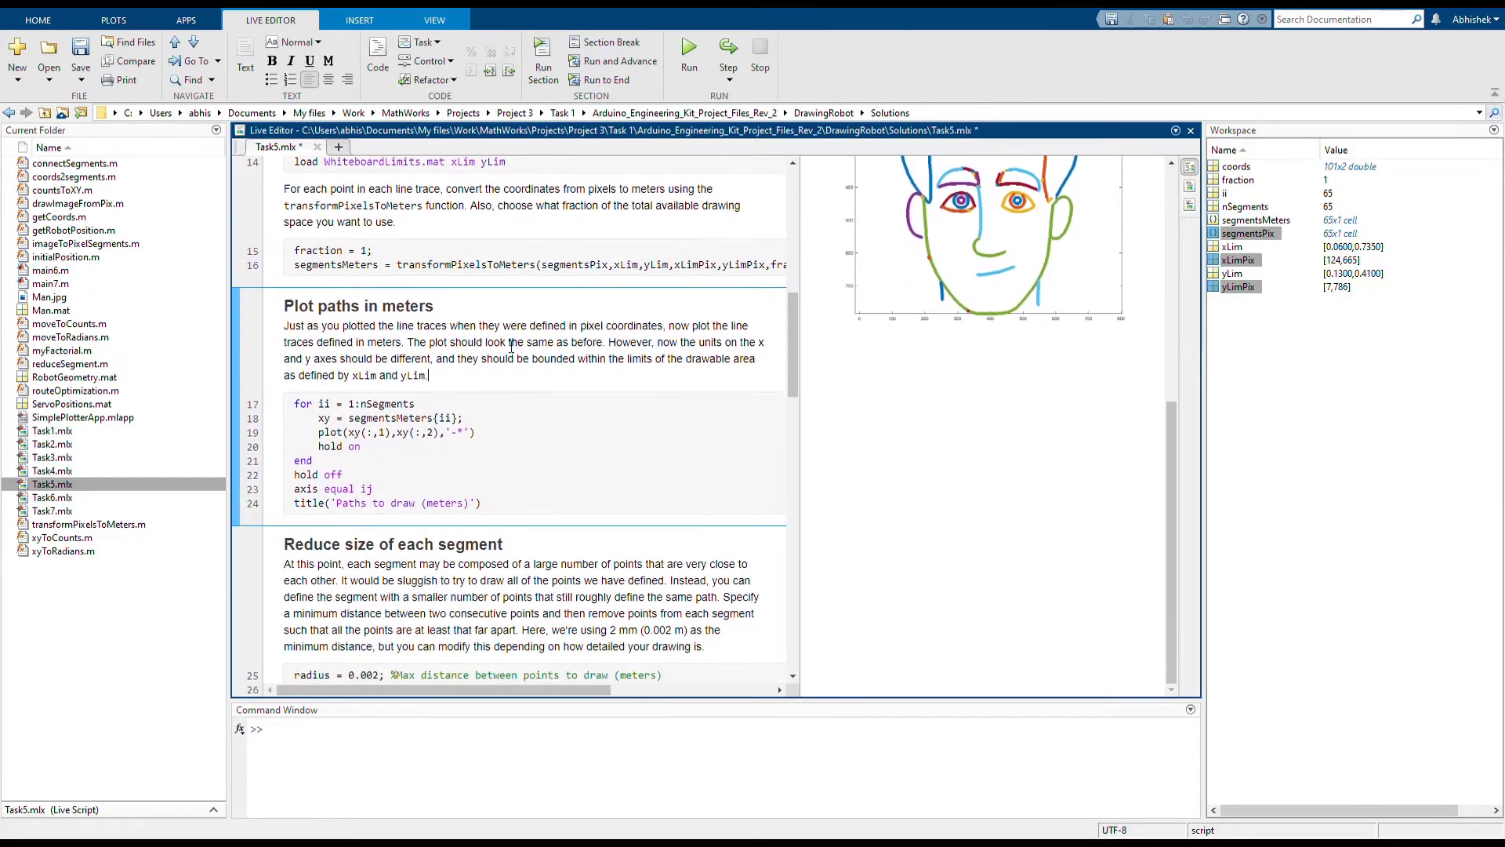
Plot the converted face traces as 'Paths to draw (meters)'.
{"action": "left_click", "coordinate": [534, 80]}
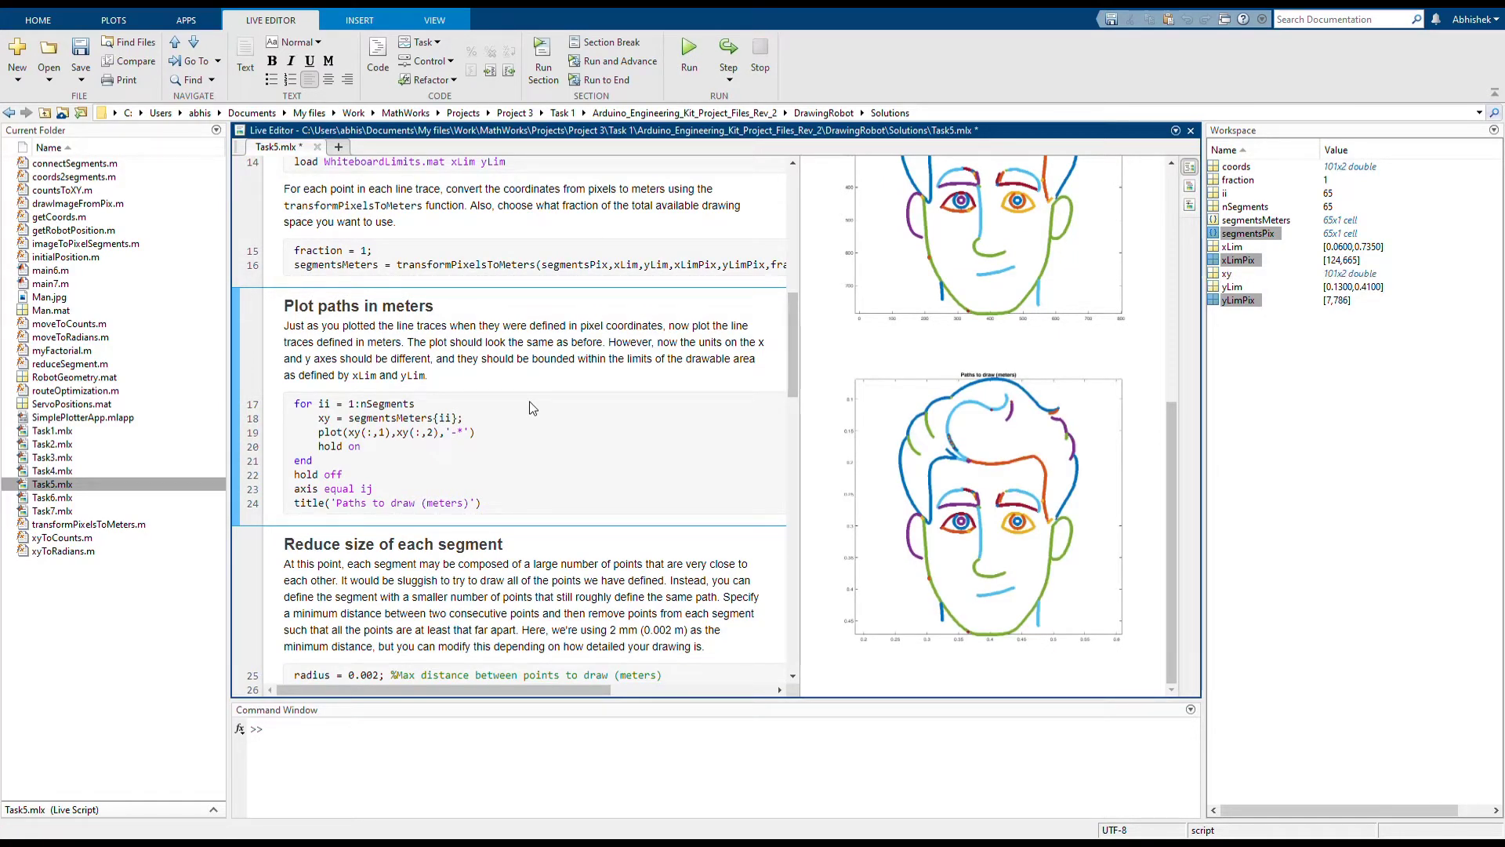
{"action": "scroll", "coordinate": [534, 408], "scroll_direction": "down", "scroll_amount": 2}
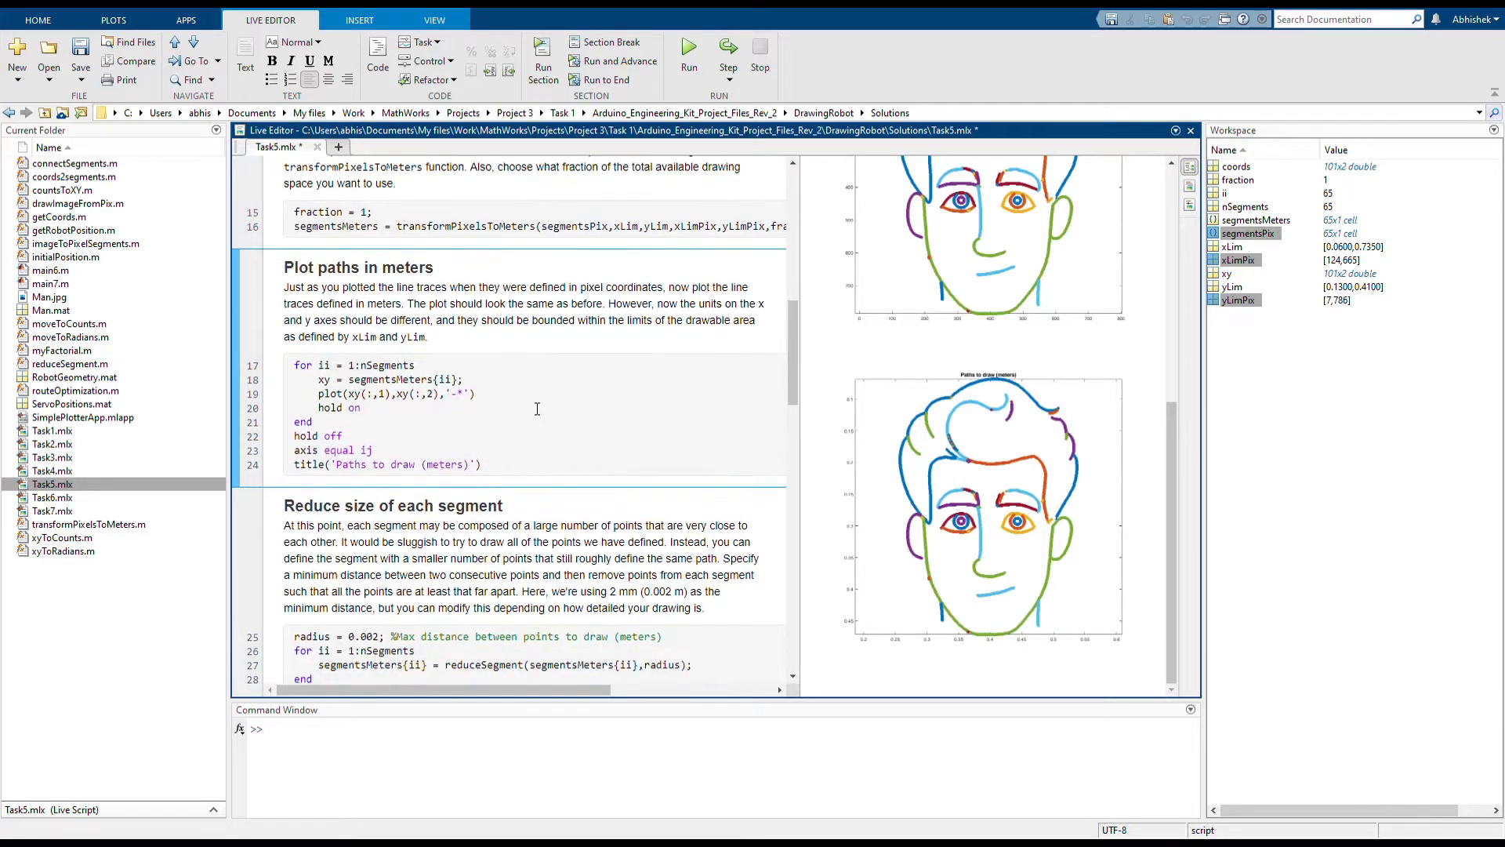
{"action": "scroll", "coordinate": [537, 409], "scroll_direction": "down", "scroll_amount": 1}
{"action": "scroll", "coordinate": [537, 408], "scroll_direction": "down", "scroll_amount": 1}
{"action": "scroll", "coordinate": [537, 409], "scroll_direction": "down", "scroll_amount": 1}
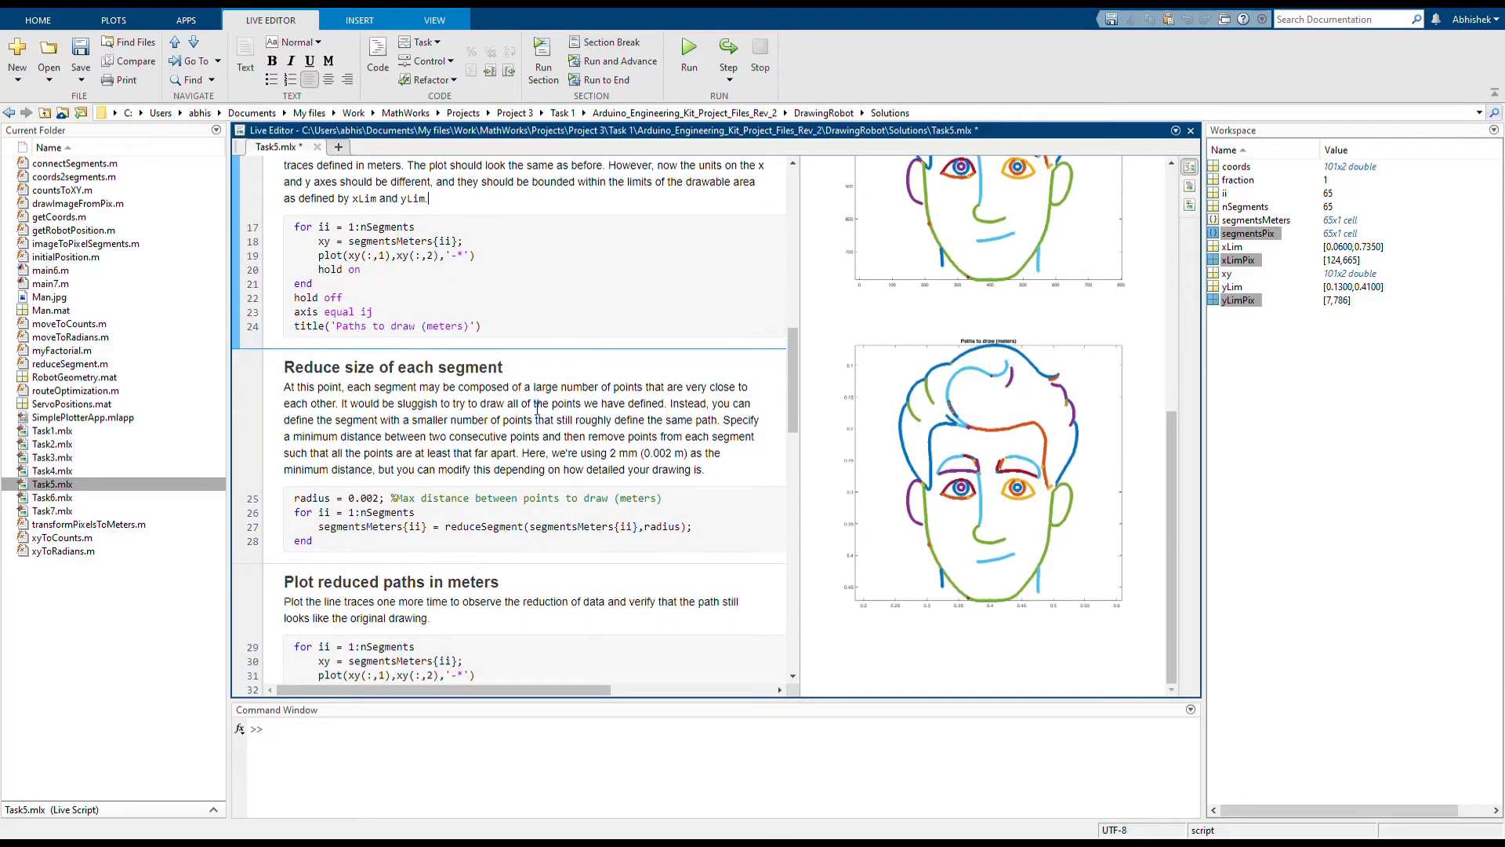
{"action": "scroll", "coordinate": [537, 409], "scroll_direction": "down", "scroll_amount": 2}
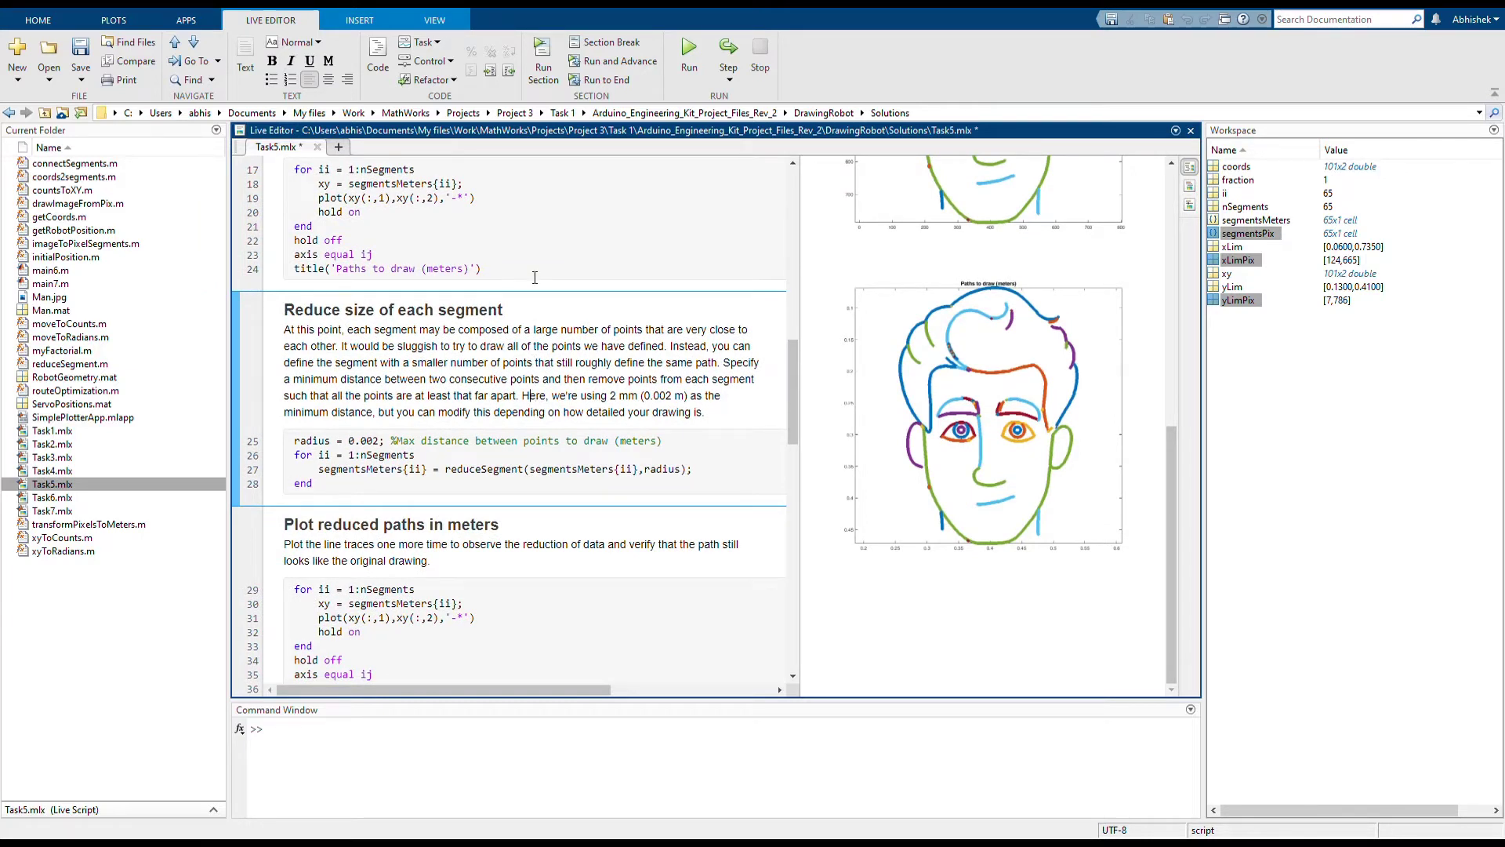
Thin each face segment to 2 mm point spacing and replot the reduced paths.
{"action": "left_click", "coordinate": [534, 88]}
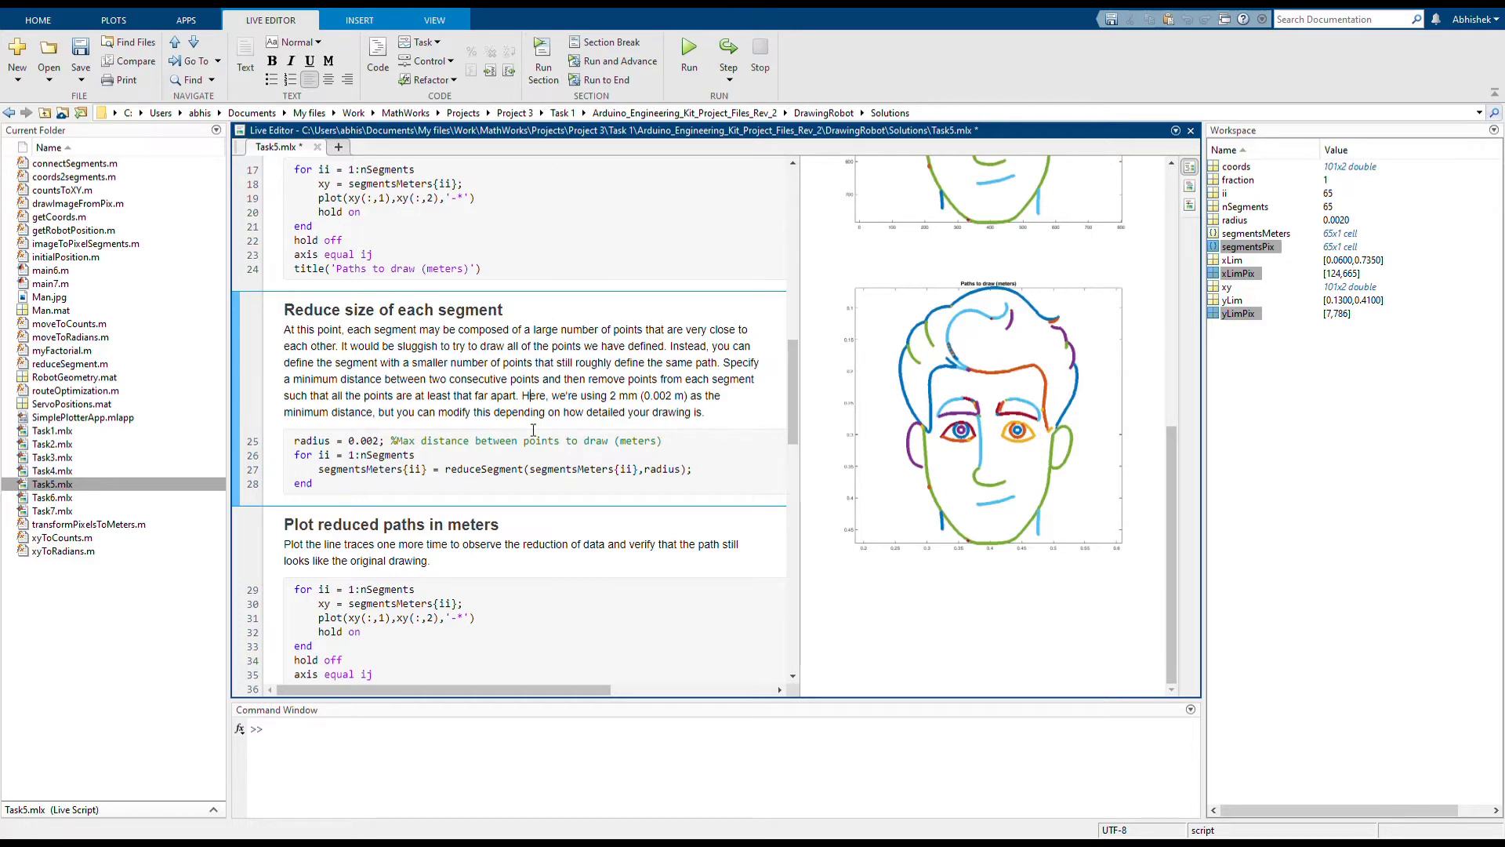
{"action": "scroll", "coordinate": [530, 434], "scroll_direction": "down", "scroll_amount": 1}
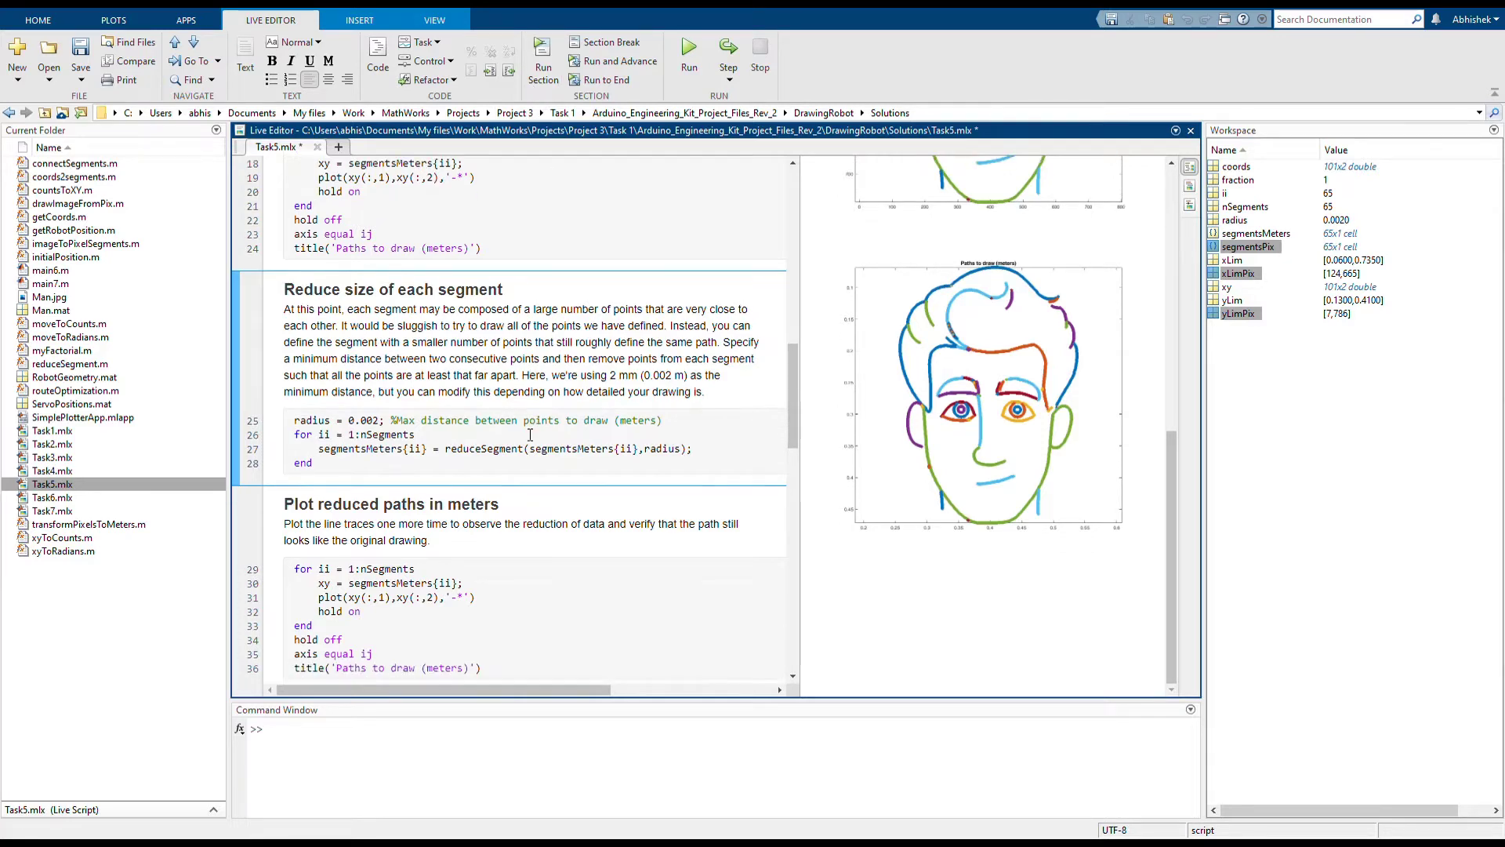
{"action": "scroll", "coordinate": [525, 353], "scroll_direction": "down", "scroll_amount": 2}
{"action": "scroll", "coordinate": [521, 258], "scroll_direction": "down", "scroll_amount": 2}
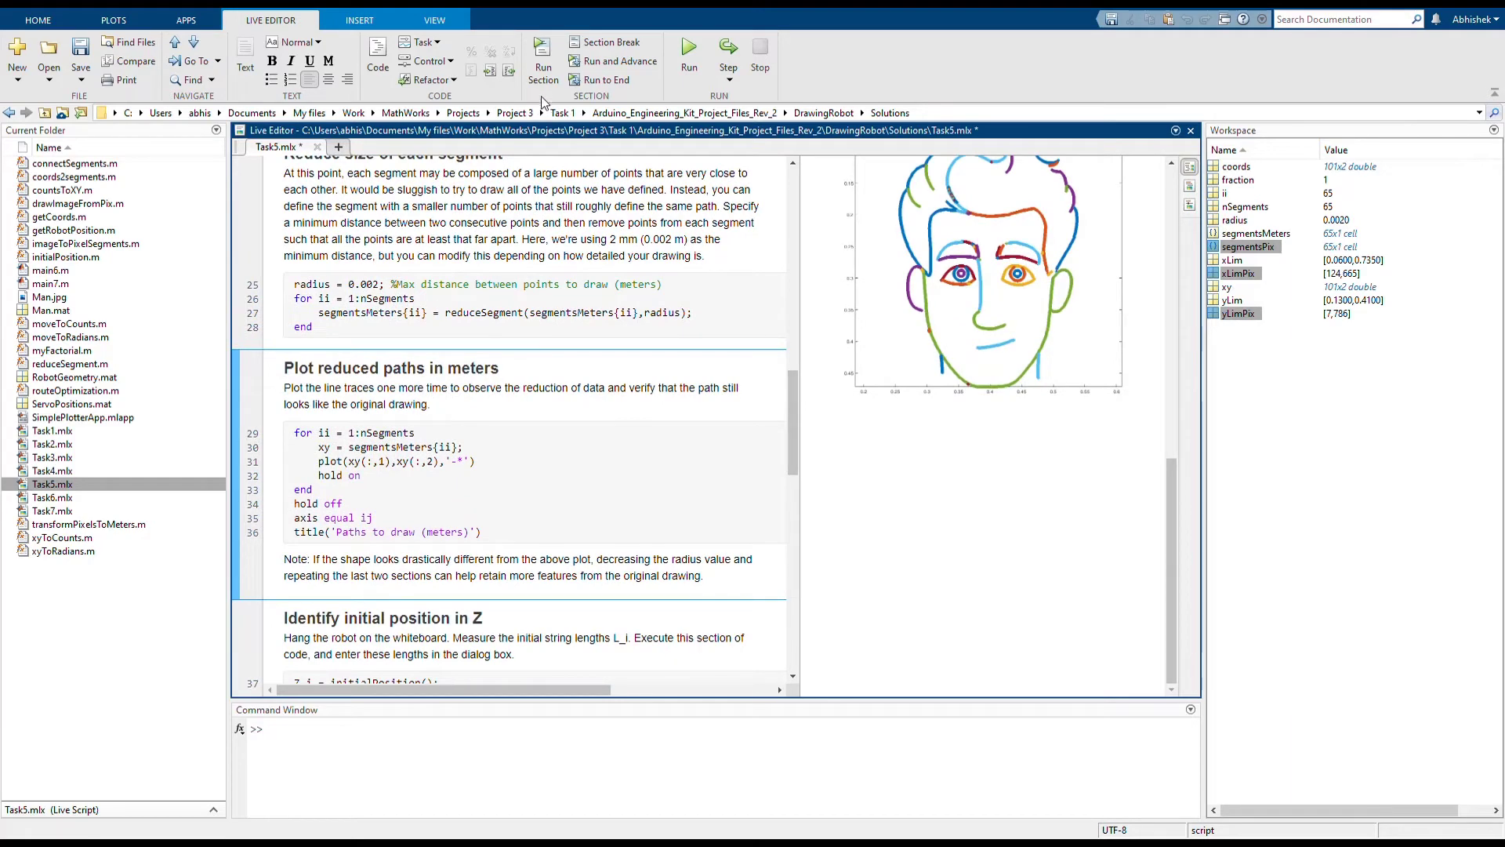
{"action": "left_click", "coordinate": [543, 56]}
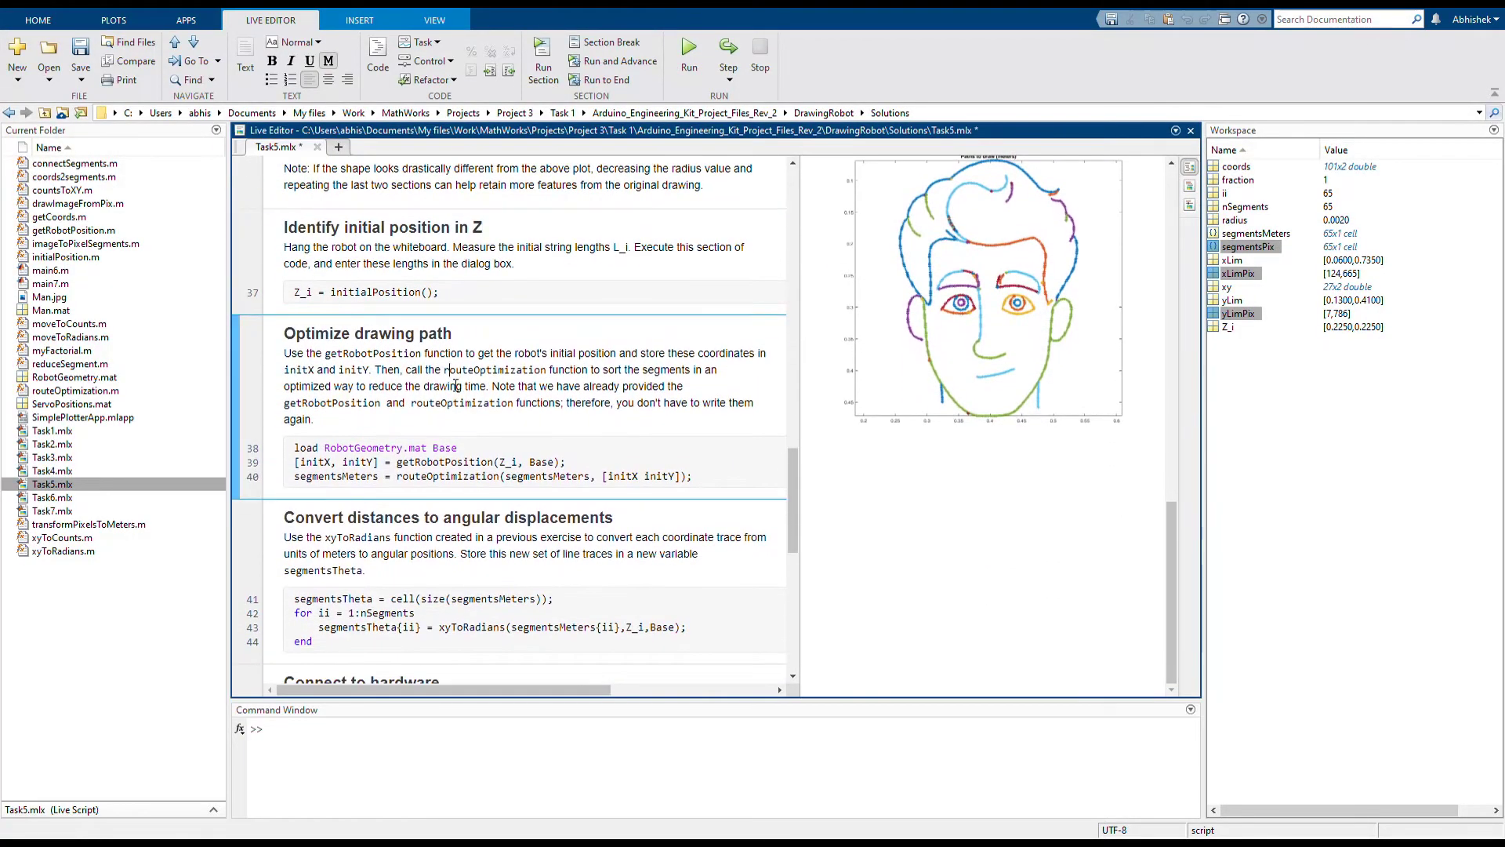
Optimise the face segments' drawing order and convert them to angular positions in segmentsTheta.
{"action": "left_click", "coordinate": [543, 67]}
{"action": "left_click", "coordinate": [573, 485]}
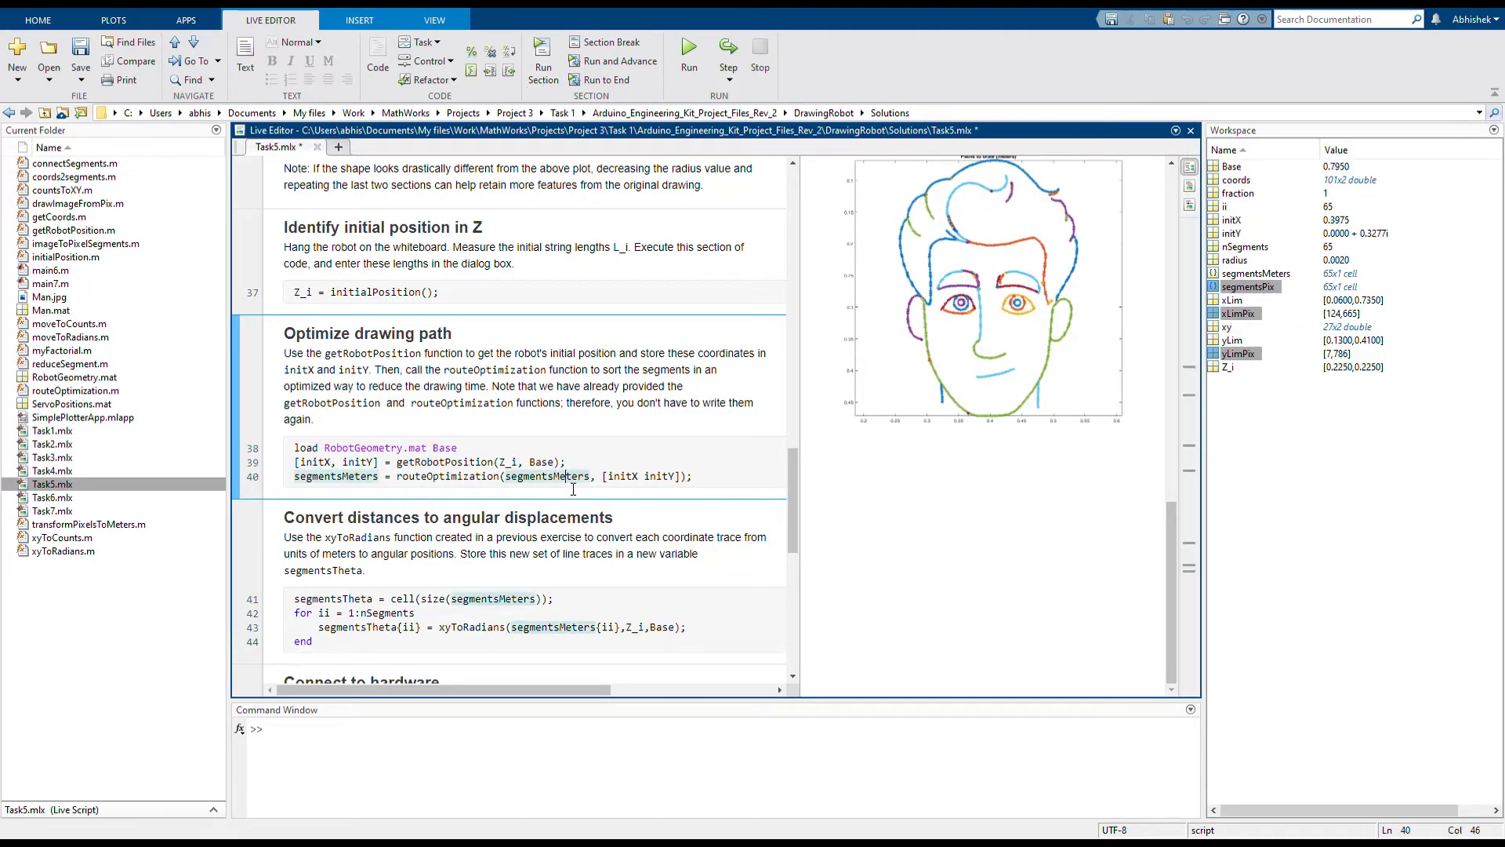
{"action": "left_click", "coordinate": [562, 570]}
{"action": "scroll", "coordinate": [558, 509], "scroll_direction": "down", "scroll_amount": 3}
{"action": "double_click", "coordinate": [540, 397]}
{"action": "left_click", "coordinate": [549, 429]}
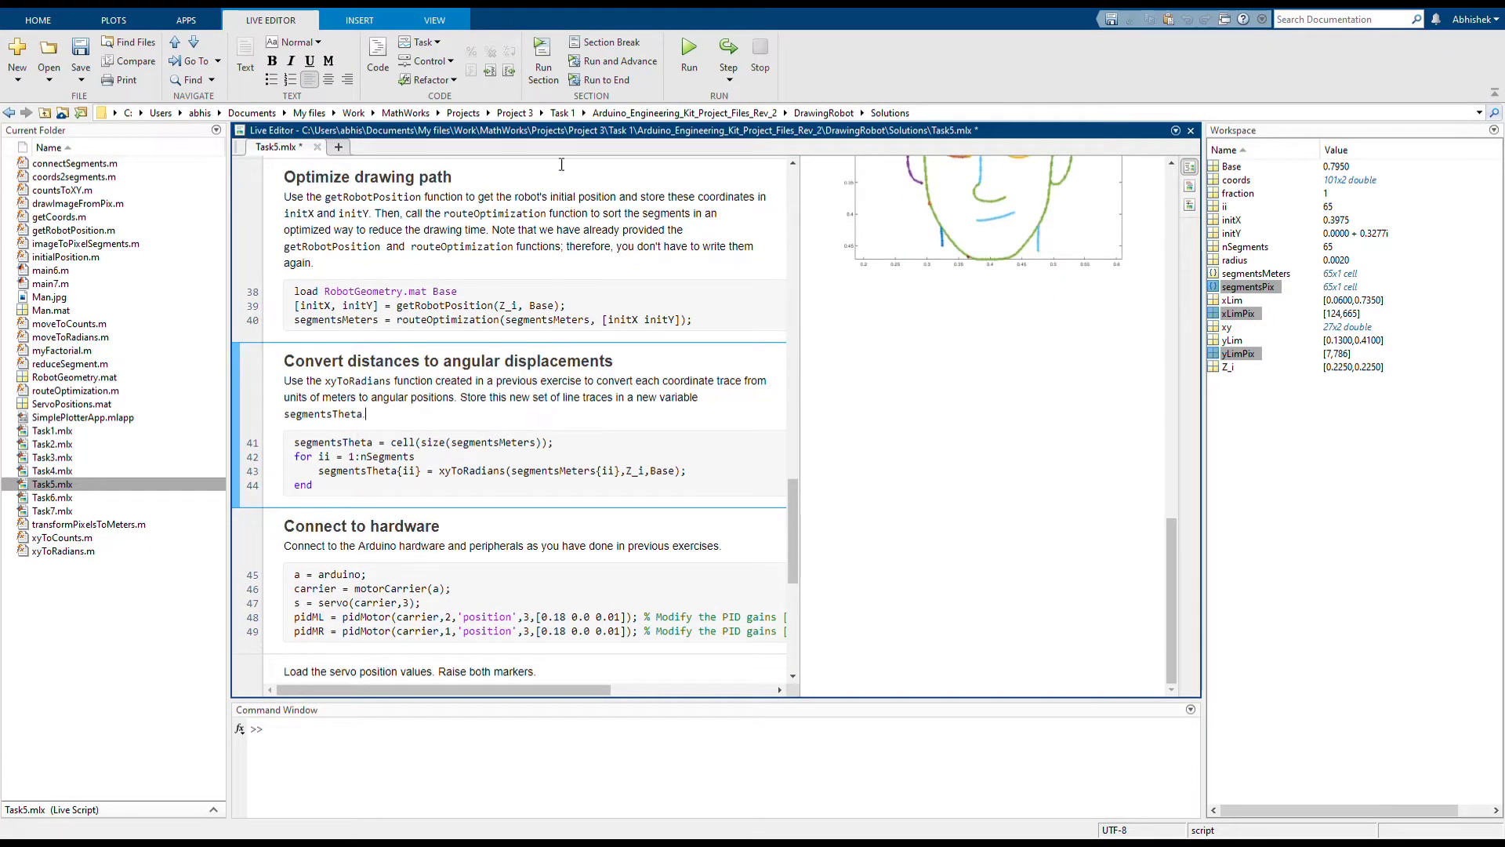
{"action": "left_click", "coordinate": [546, 80]}
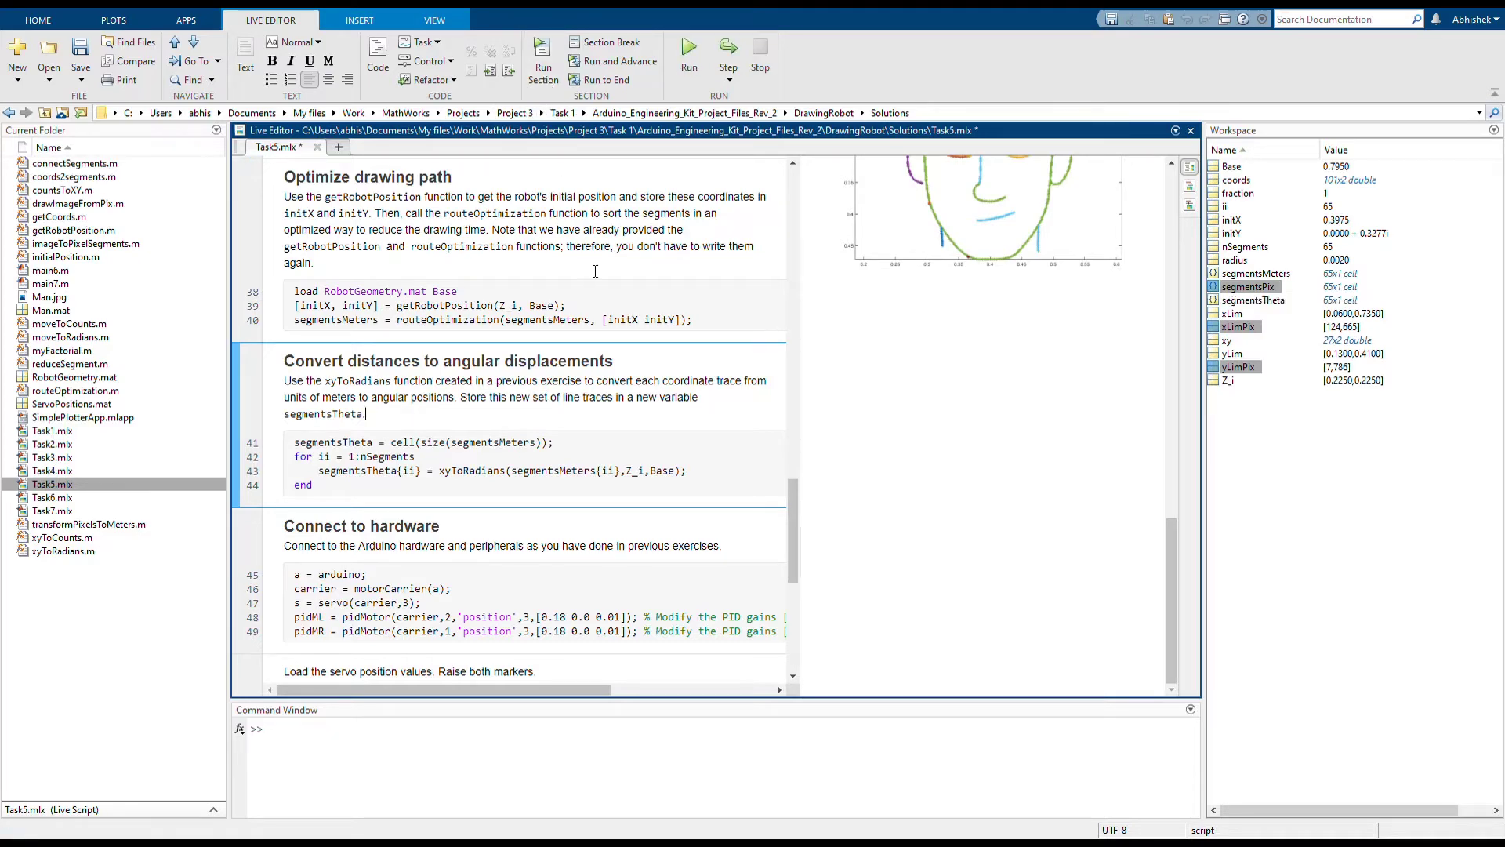
{"action": "scroll", "coordinate": [569, 446], "scroll_direction": "down", "scroll_amount": 2}
{"action": "scroll", "coordinate": [563, 445], "scroll_direction": "down", "scroll_amount": 2}
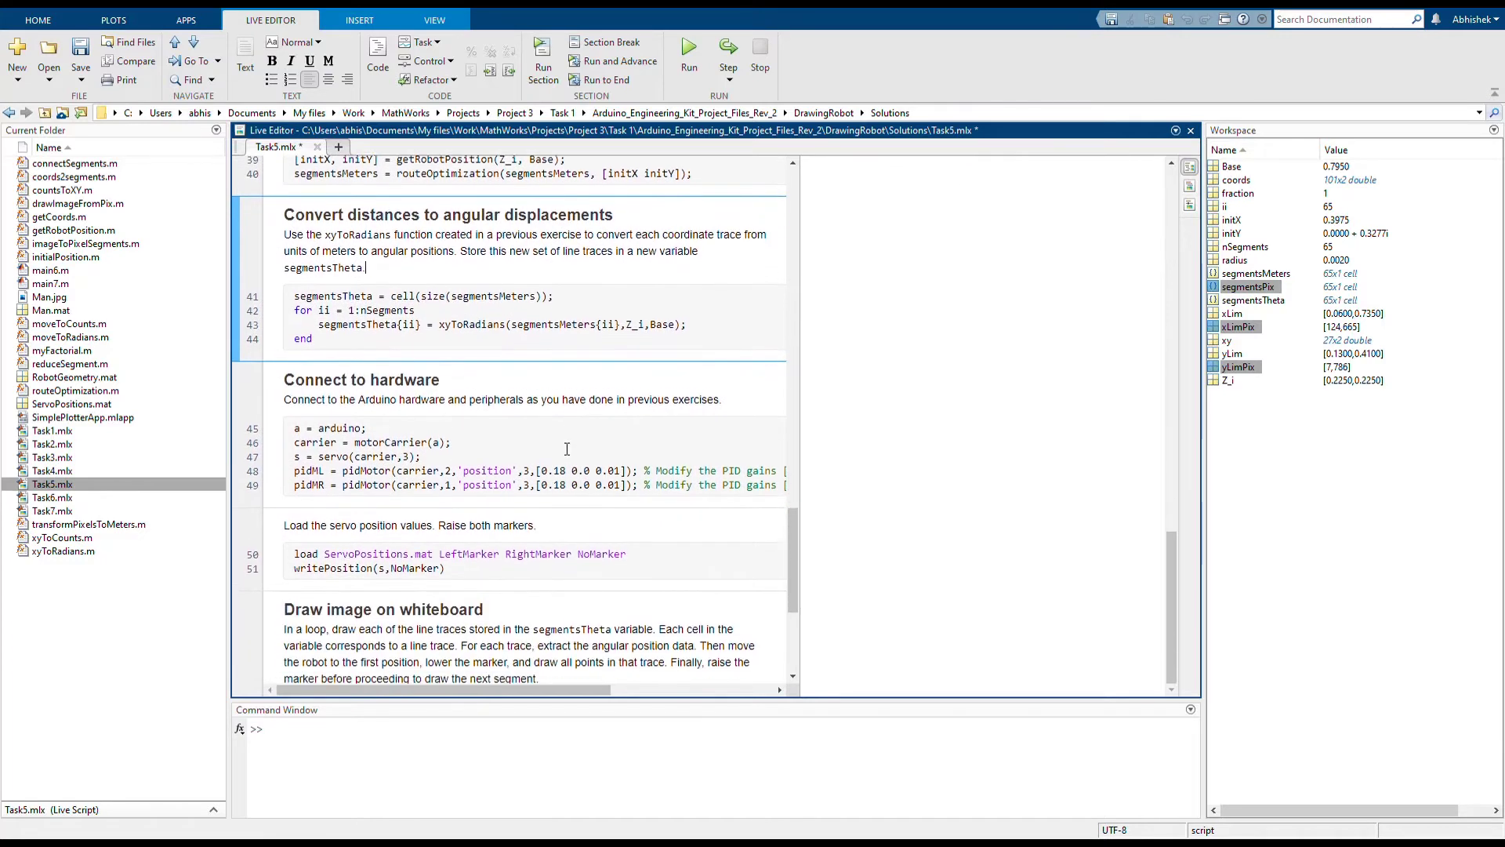
{"action": "left_click", "coordinate": [556, 445]}
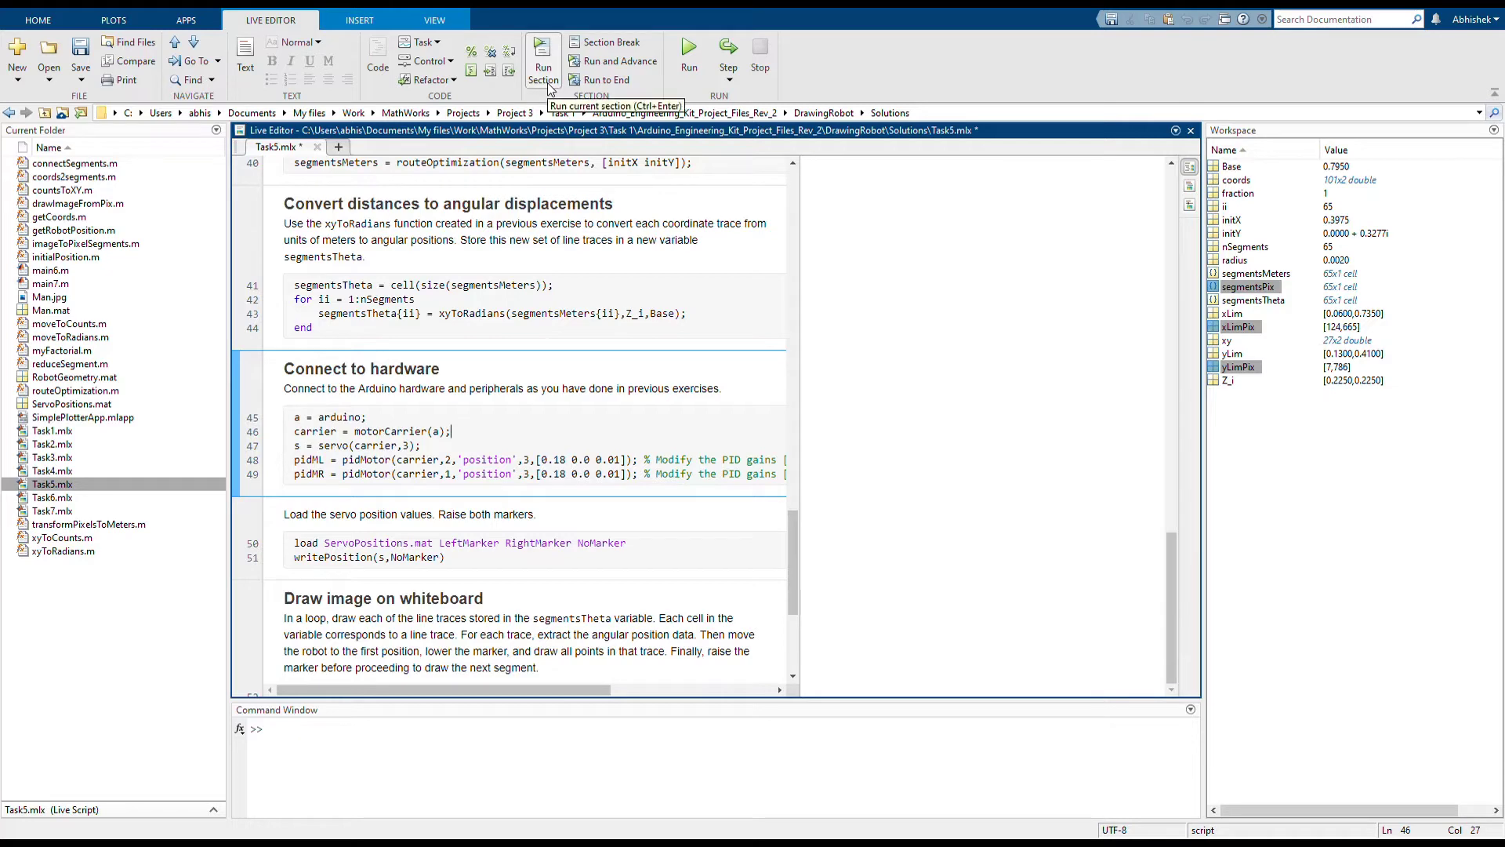
Step through the servo-position and whiteboard-drawing sections, then clear the hardware variables.
{"action": "scroll", "coordinate": [566, 382], "scroll_direction": "down", "scroll_amount": 4}
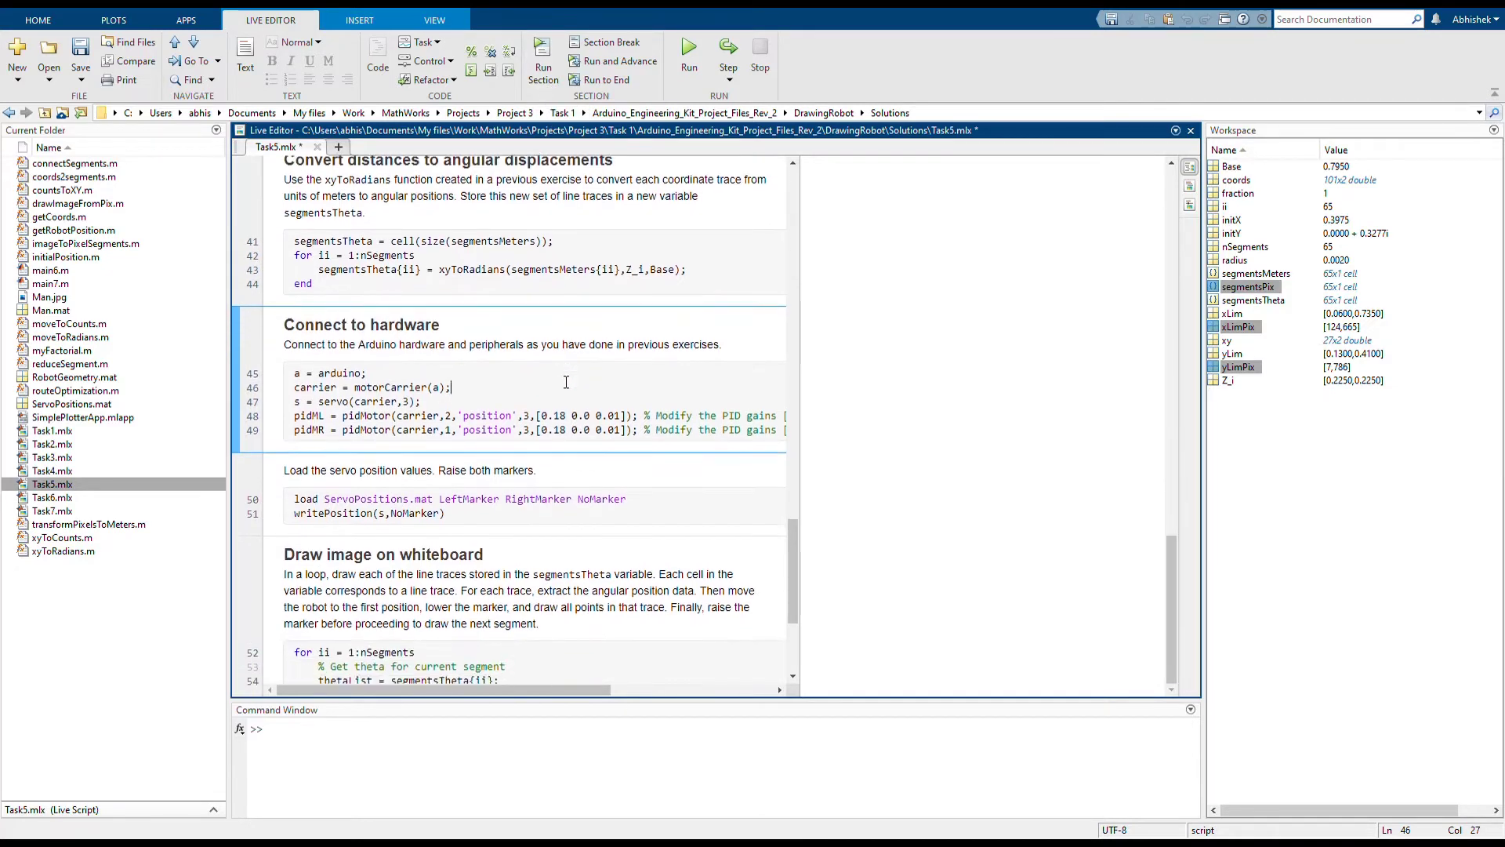
{"action": "left_click", "coordinate": [544, 387]}
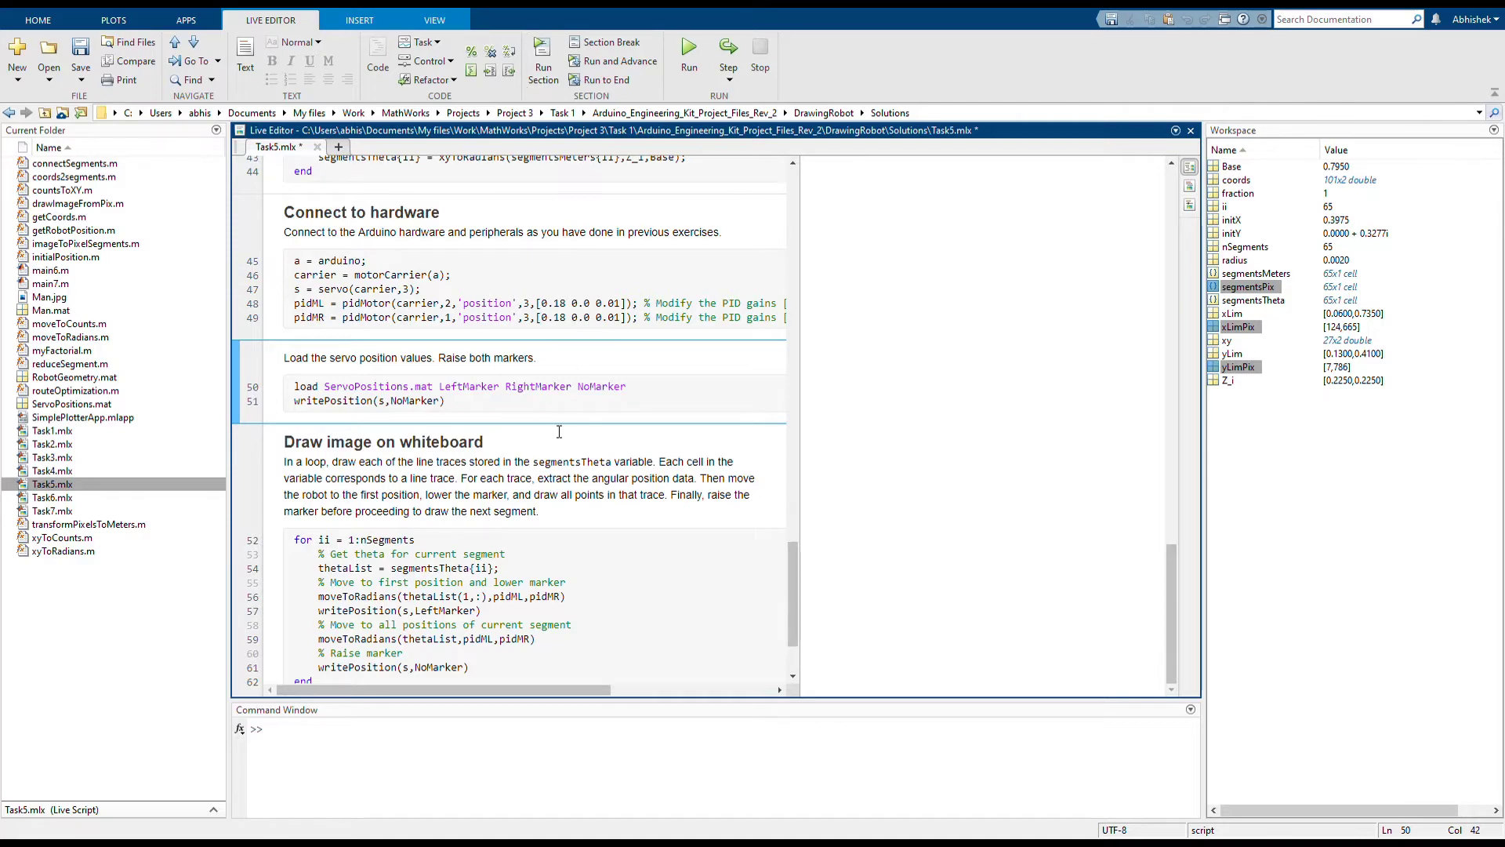
{"action": "scroll", "coordinate": [557, 437], "scroll_direction": "down", "scroll_amount": 1}
{"action": "scroll", "coordinate": [557, 436], "scroll_direction": "down", "scroll_amount": 2}
{"action": "left_click", "coordinate": [547, 376]}
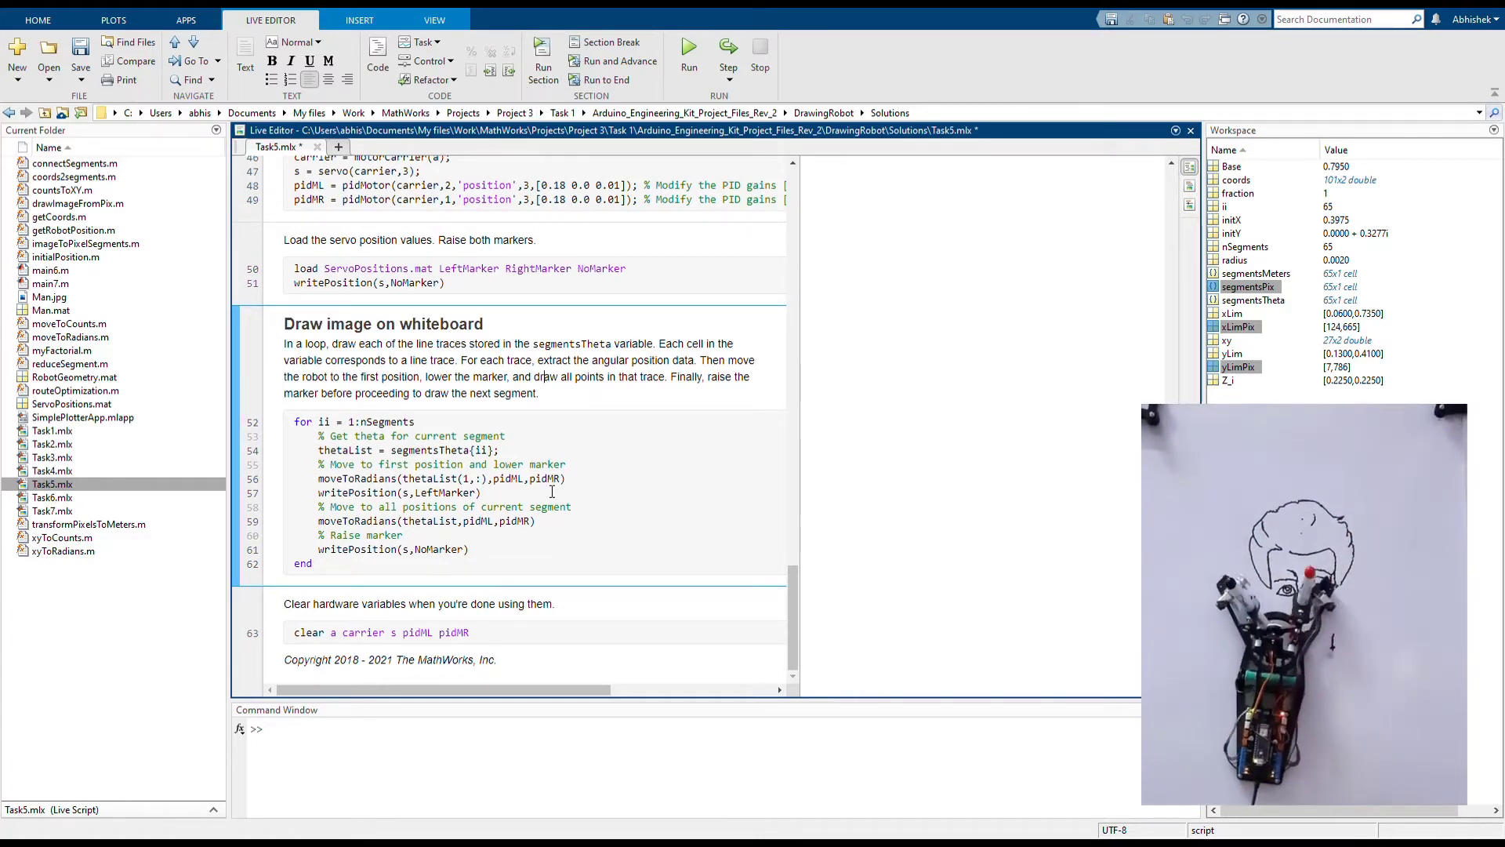
{"action": "left_click", "coordinate": [502, 632]}
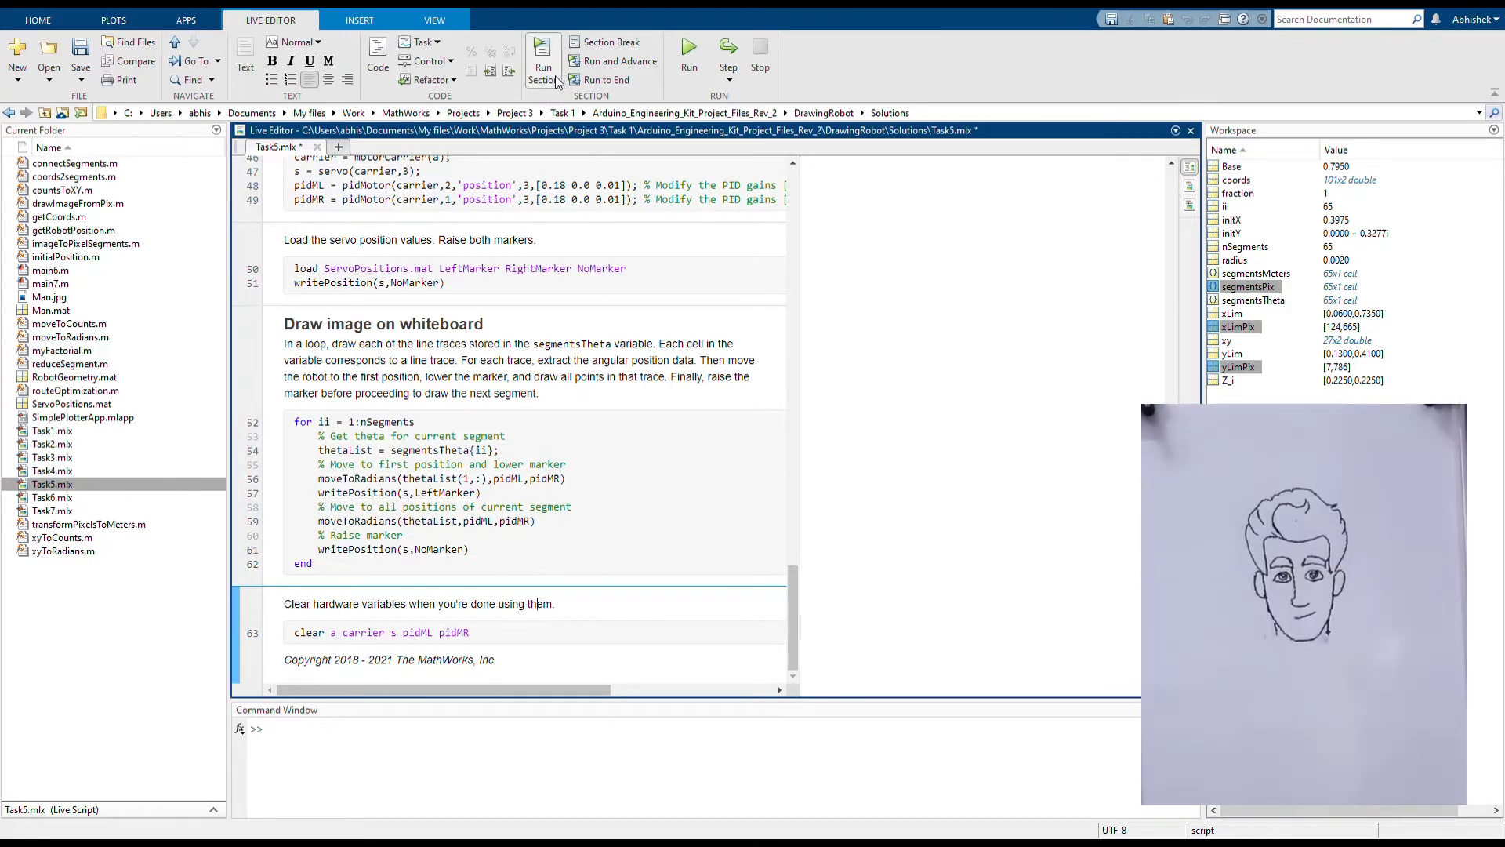
{"action": "left_click", "coordinate": [555, 81]}
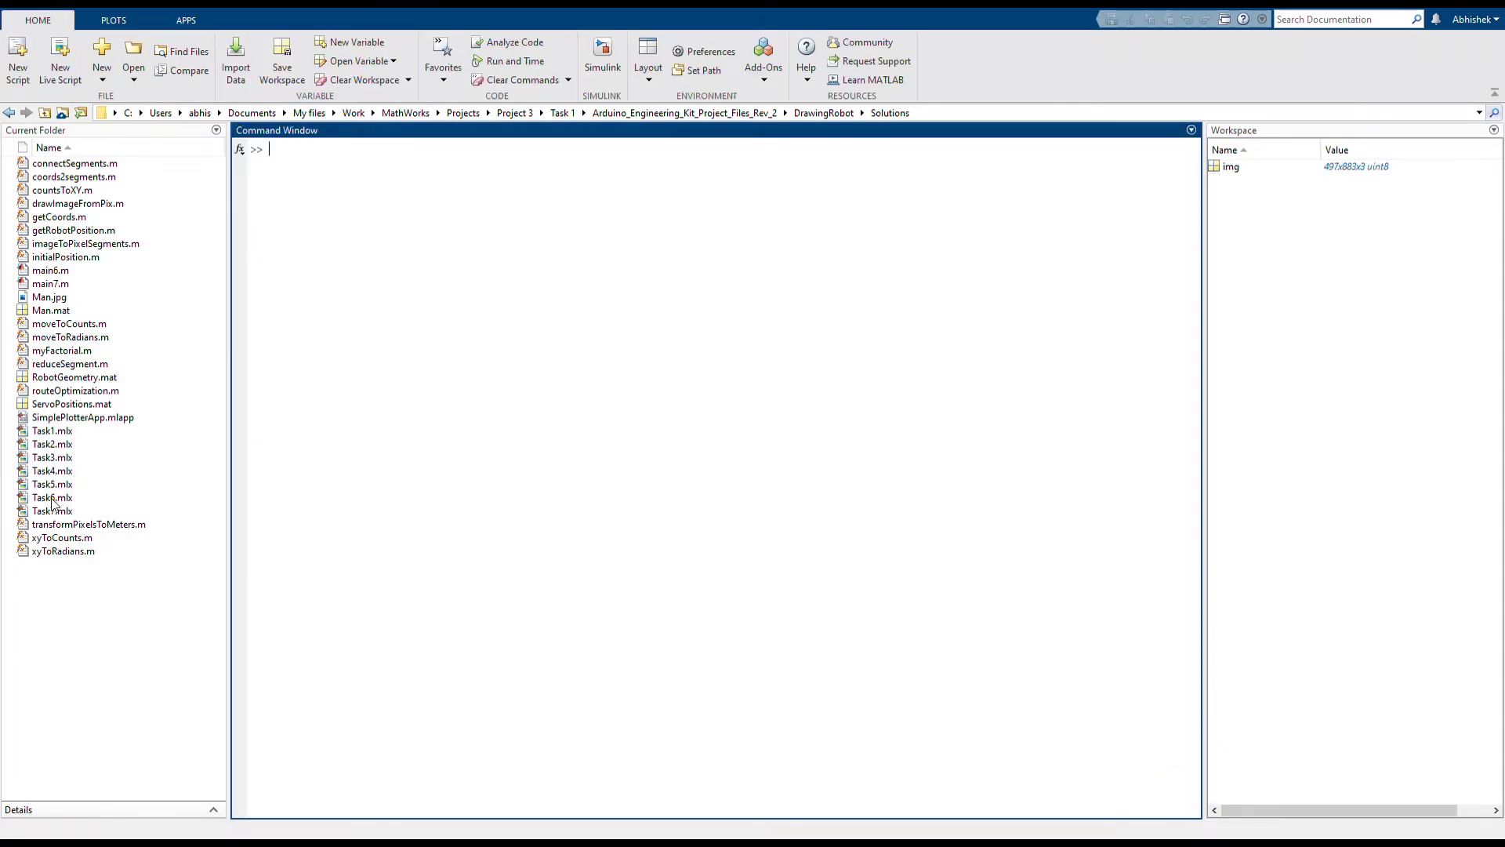
Open Task6.mlx, then load and display the cartoon face image.
{"action": "double_click", "coordinate": [52, 499]}
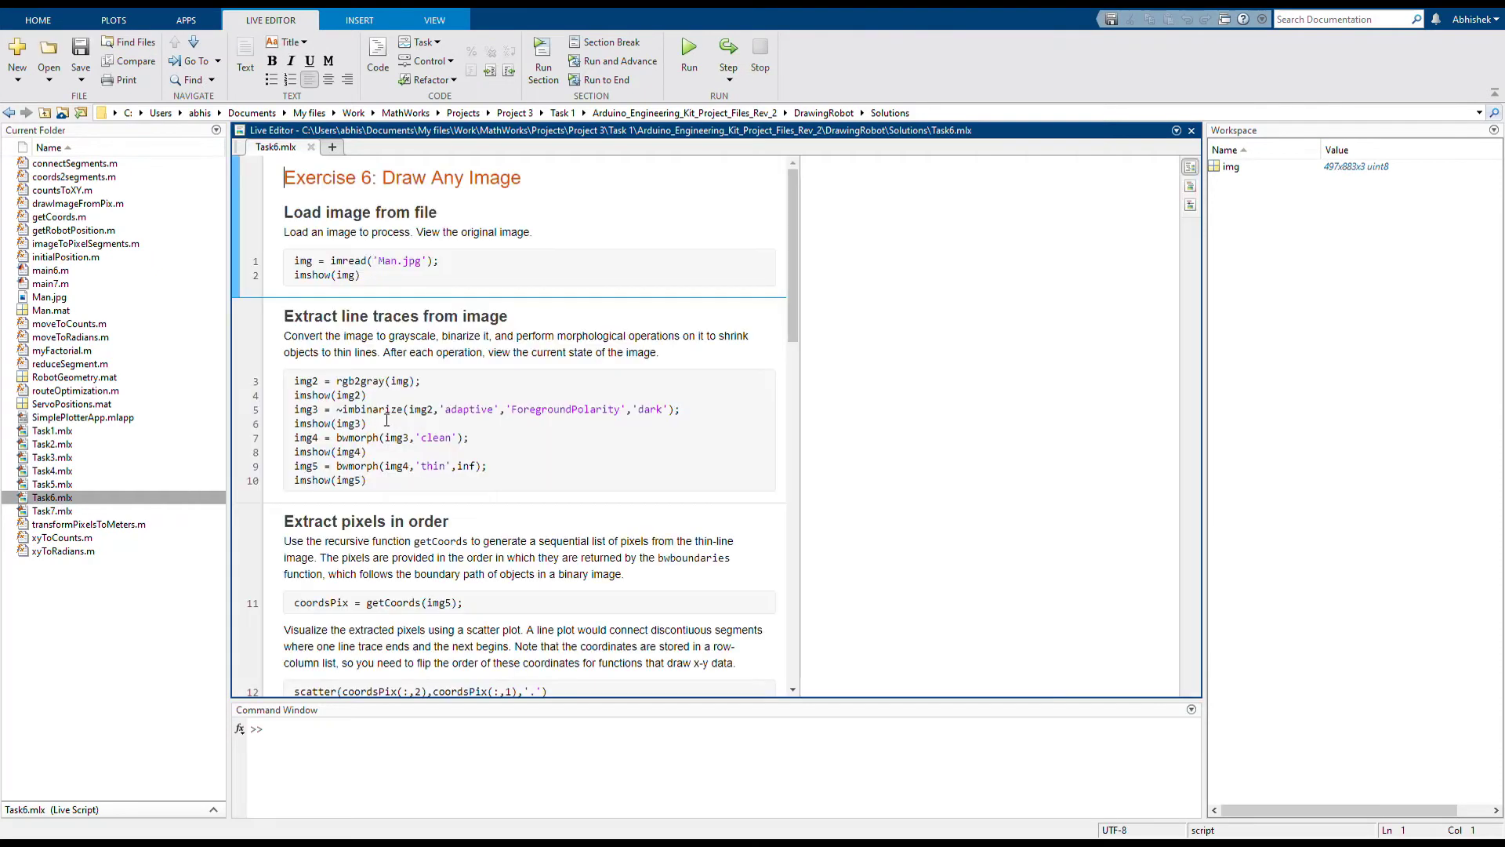
{"action": "left_click", "coordinate": [435, 232]}
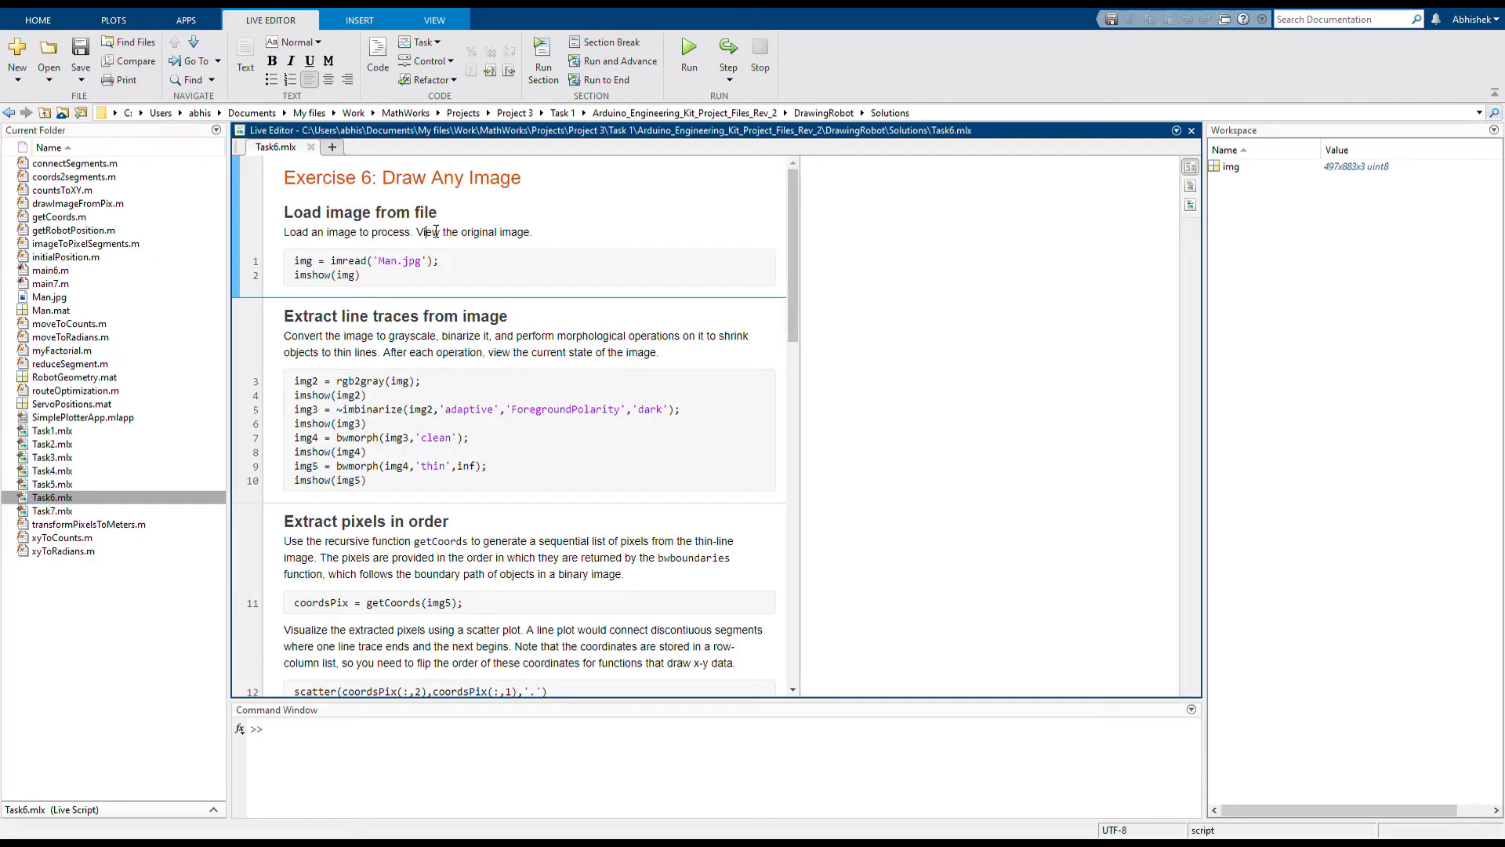
{"action": "left_click", "coordinate": [541, 70]}
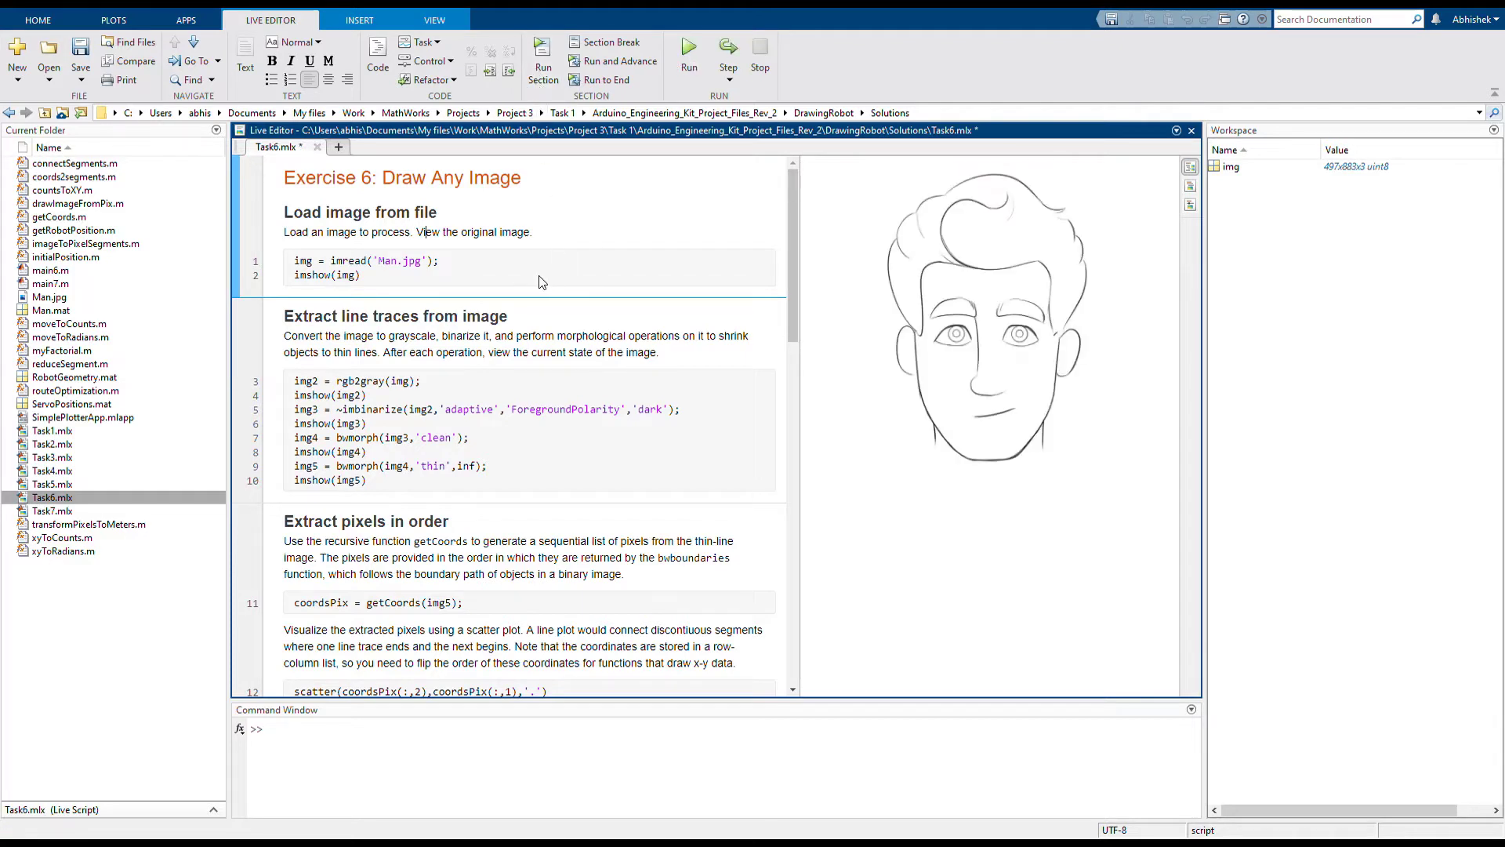
{"action": "scroll", "coordinate": [483, 355], "scroll_direction": "down", "scroll_amount": 2}
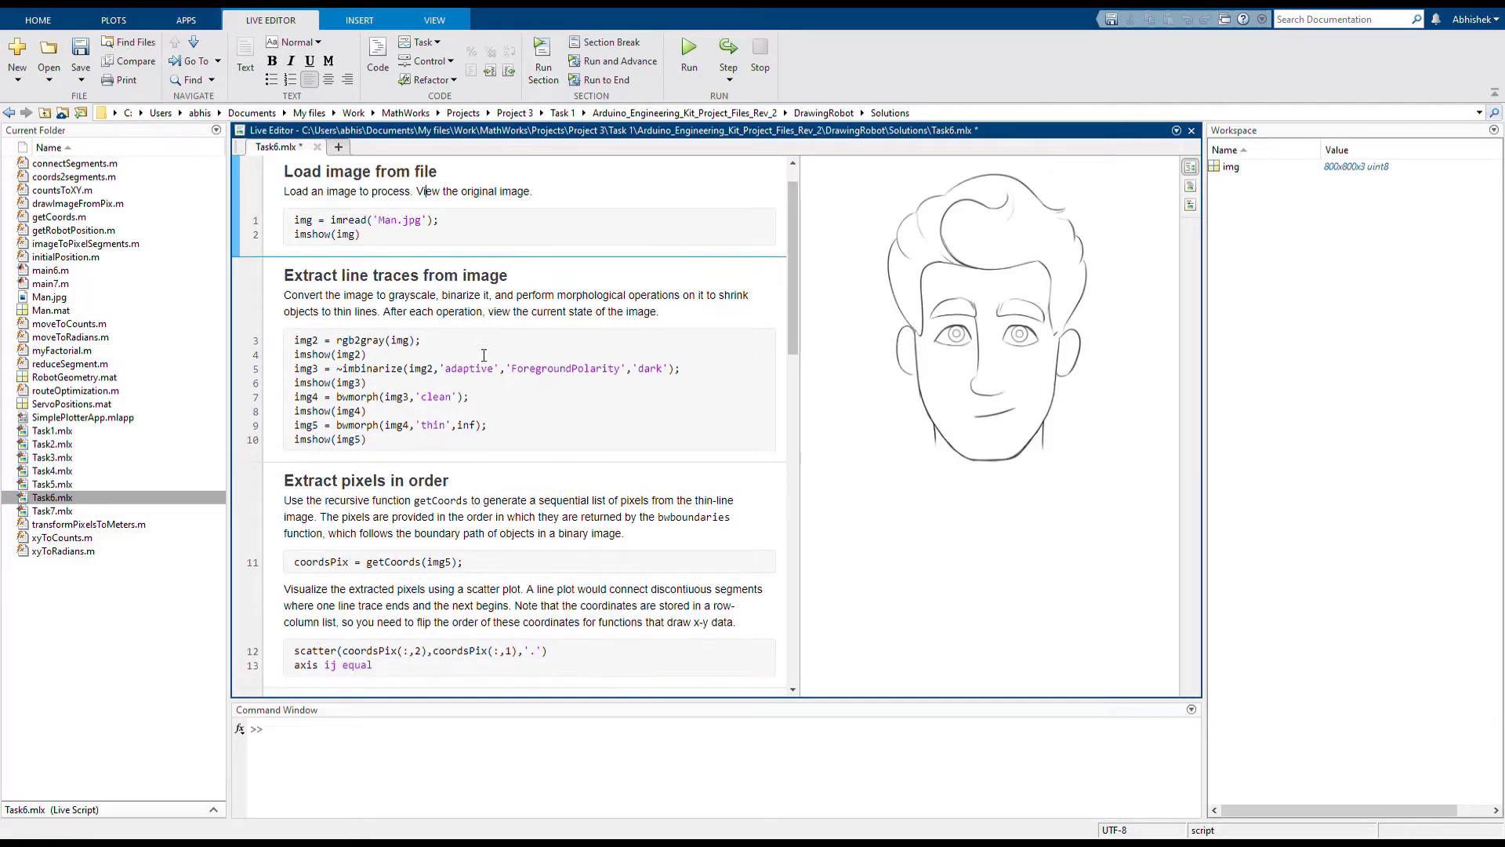
Reduce the face image to grayscale, binarized and thinned line traces (img2–img5).
{"action": "left_click", "coordinate": [457, 332]}
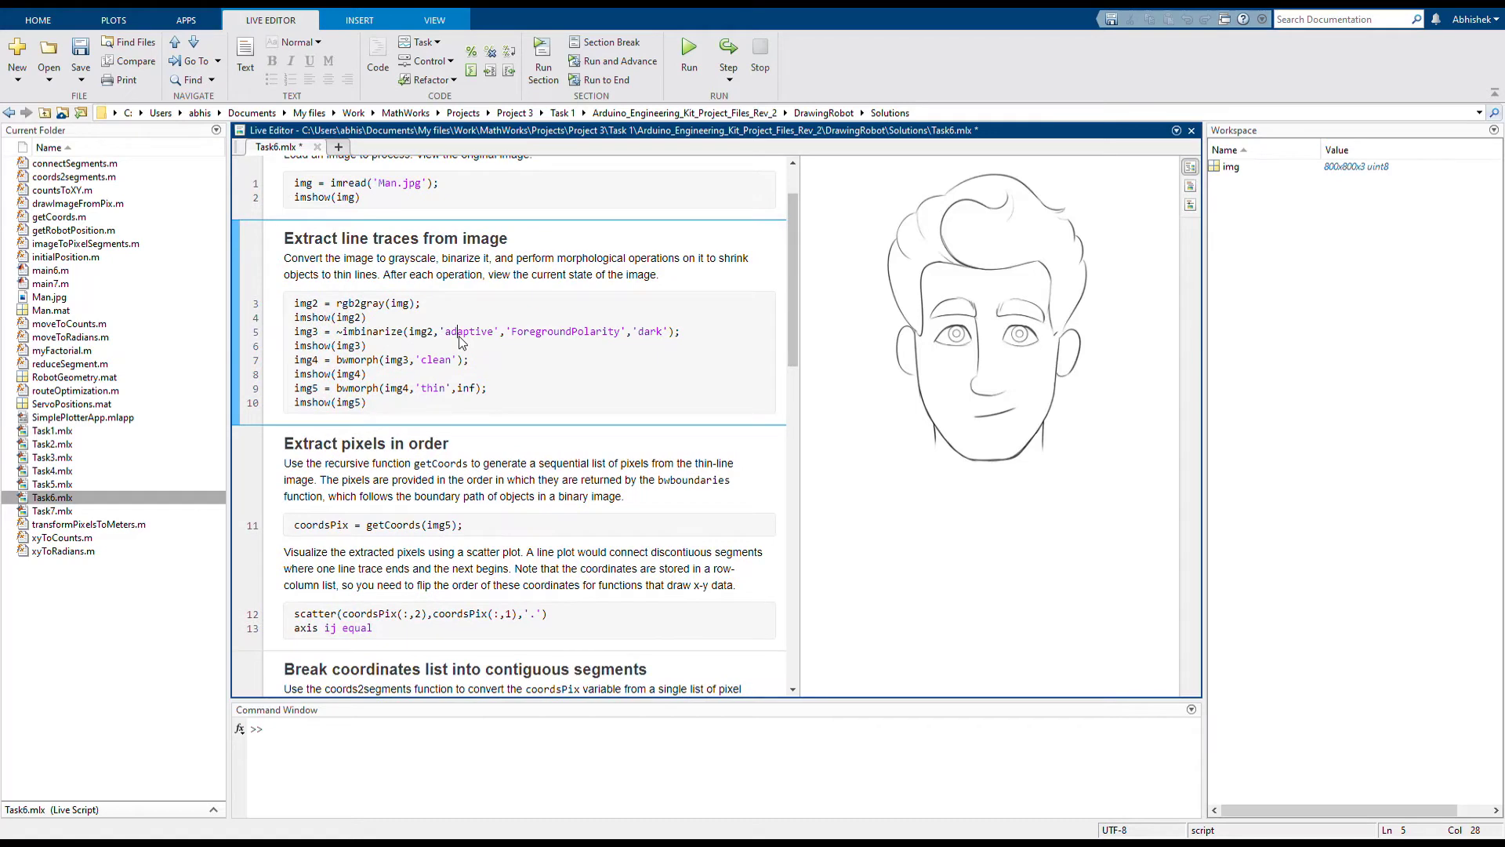
{"action": "left_click", "coordinate": [539, 85]}
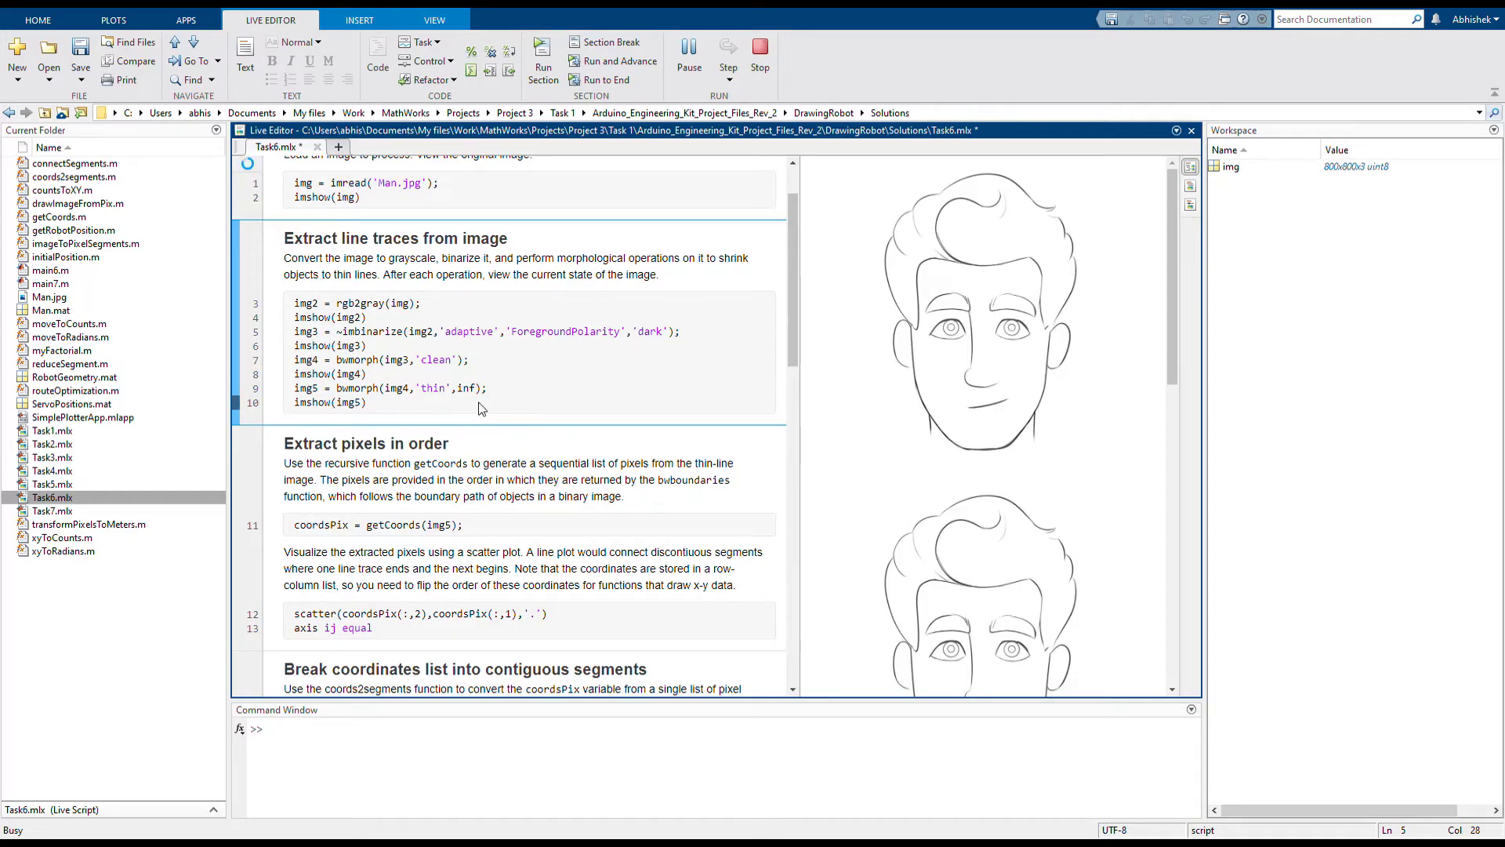
{"action": "scroll", "coordinate": [481, 408], "scroll_direction": "down", "scroll_amount": 2}
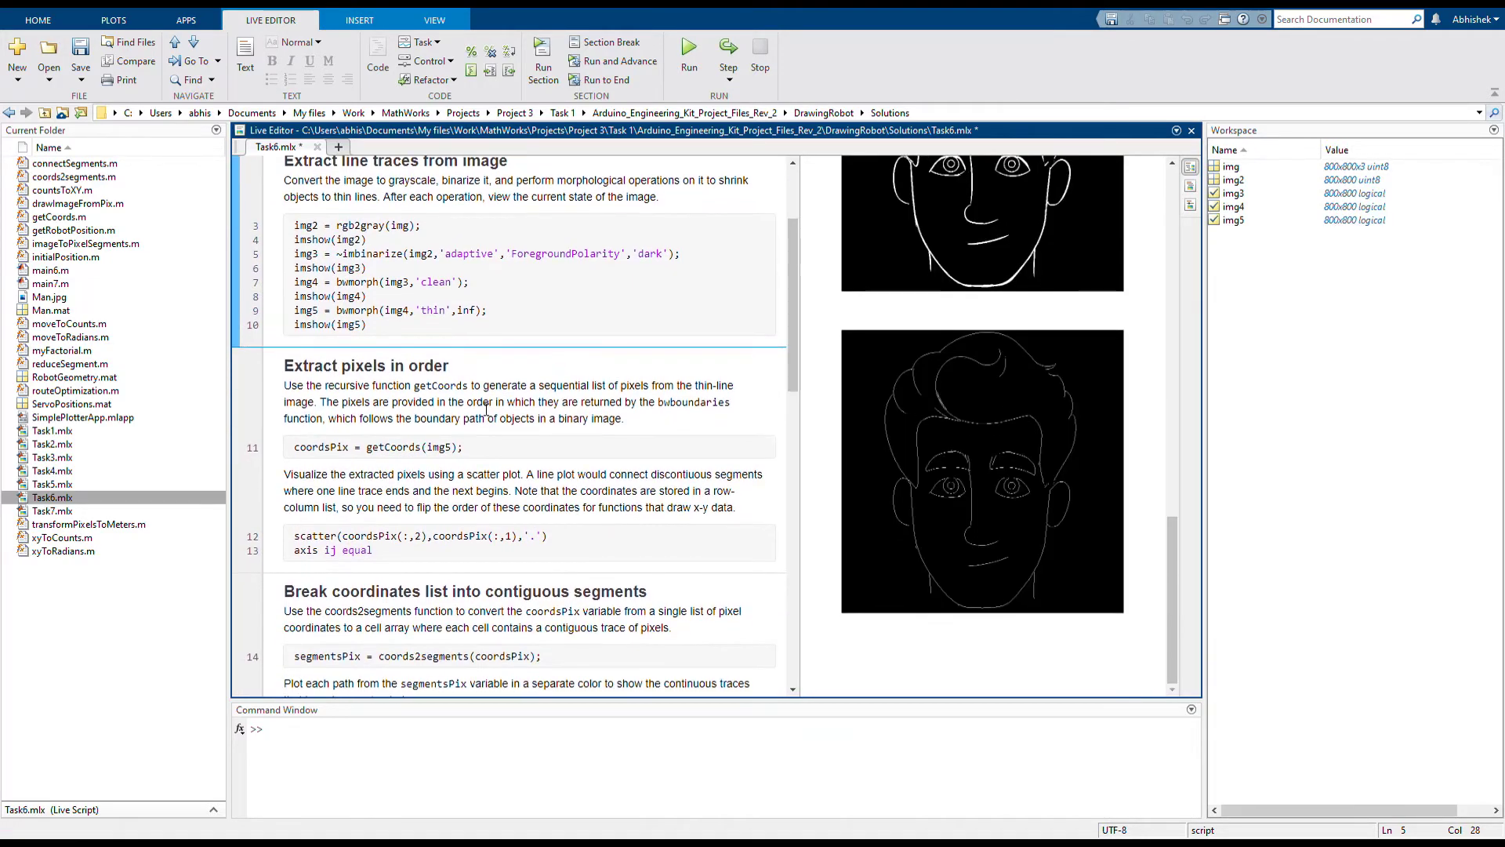
{"action": "scroll", "coordinate": [486, 410], "scroll_direction": "down", "scroll_amount": 2}
{"action": "scroll", "coordinate": [486, 409], "scroll_direction": "up", "scroll_amount": 2}
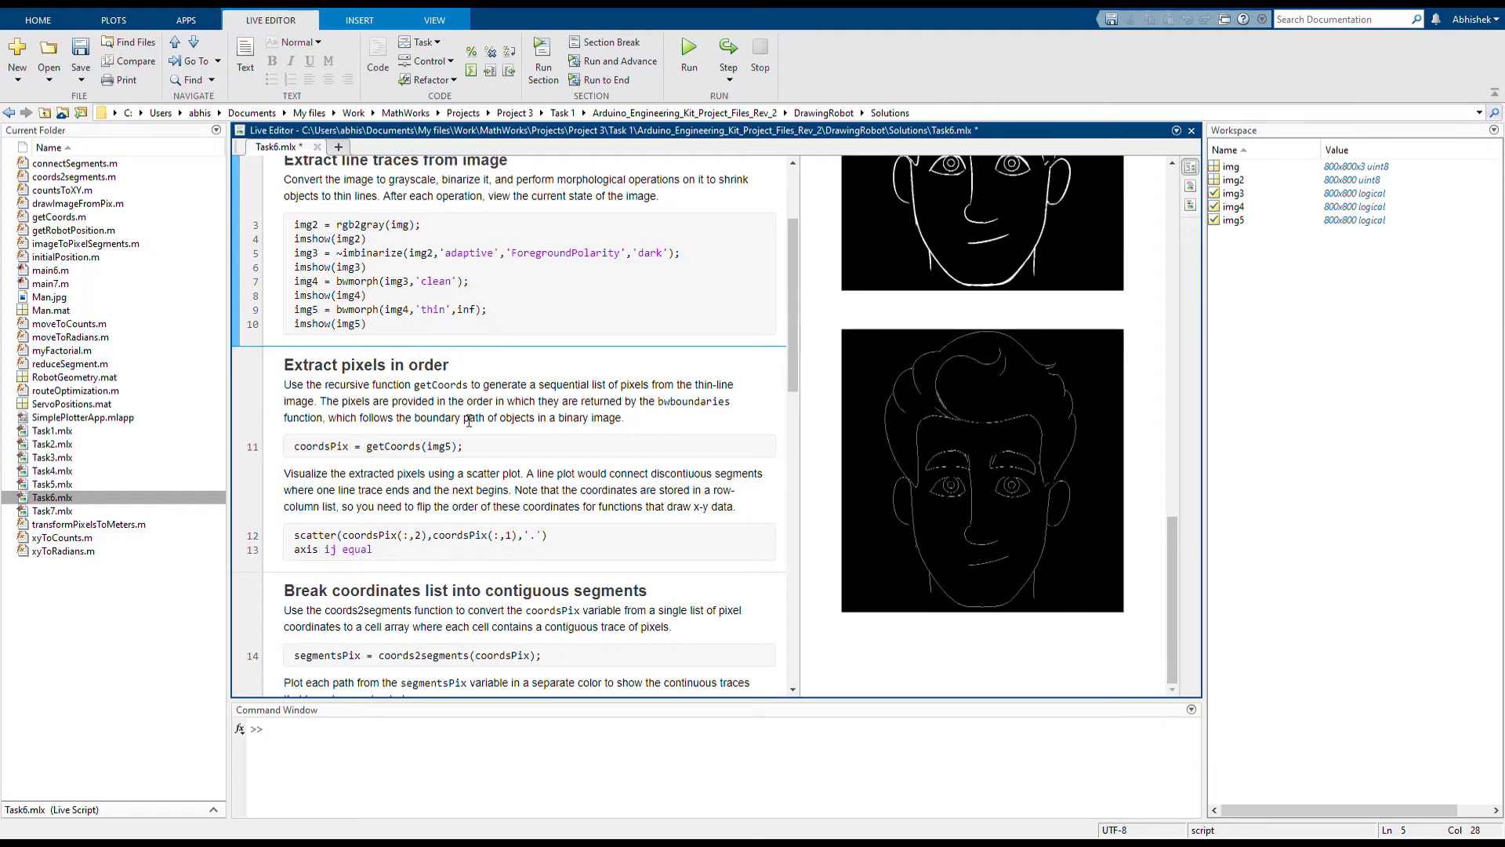
Extract the face's ordered line-trace pixels as coordsPix and scatter-plot the outline.
{"action": "double_click", "coordinate": [468, 420]}
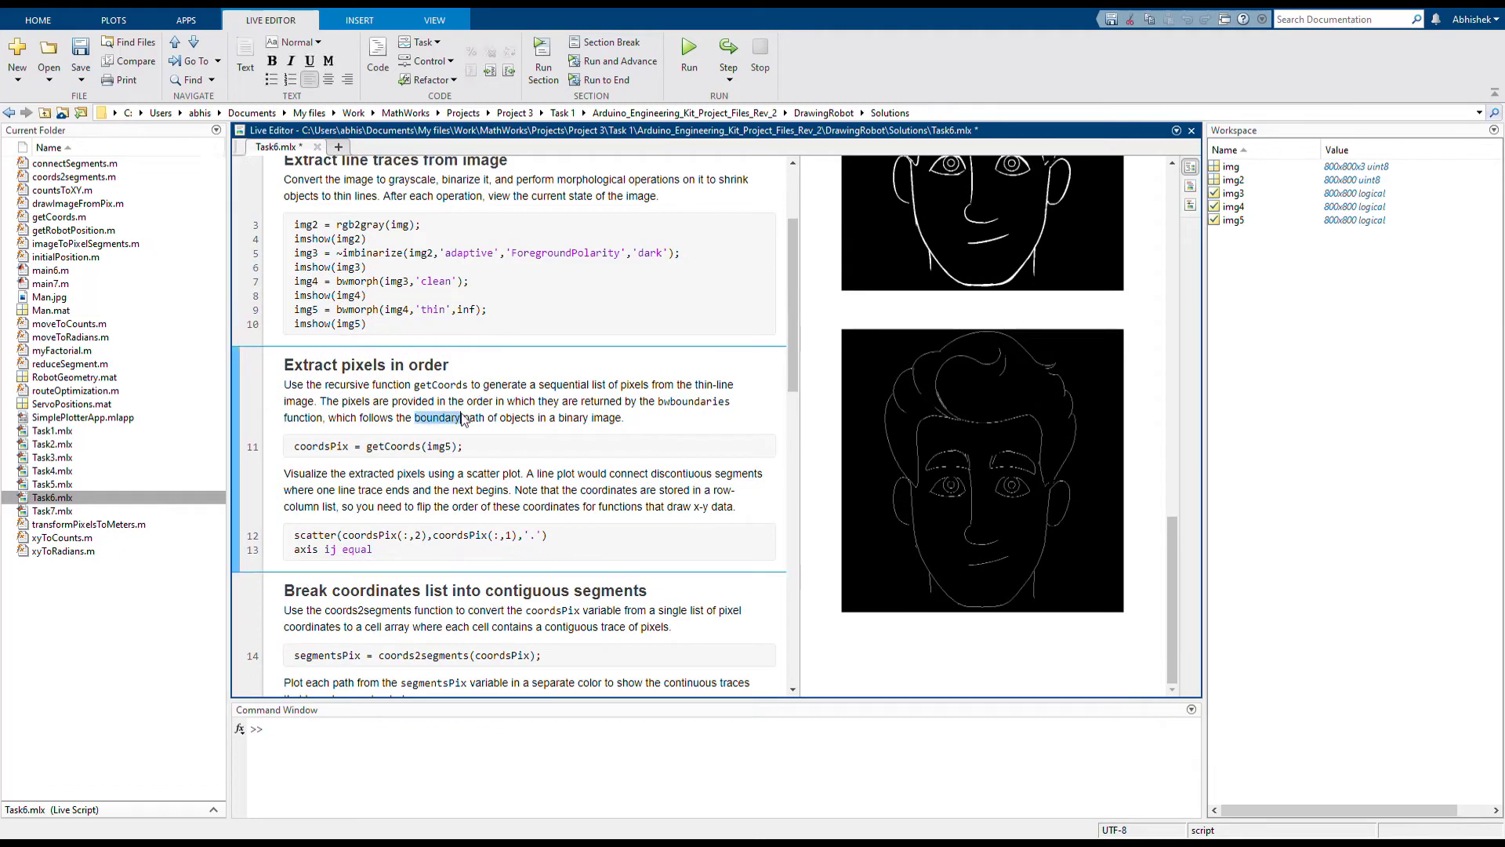
{"action": "left_click", "coordinate": [513, 405]}
{"action": "left_click", "coordinate": [545, 80]}
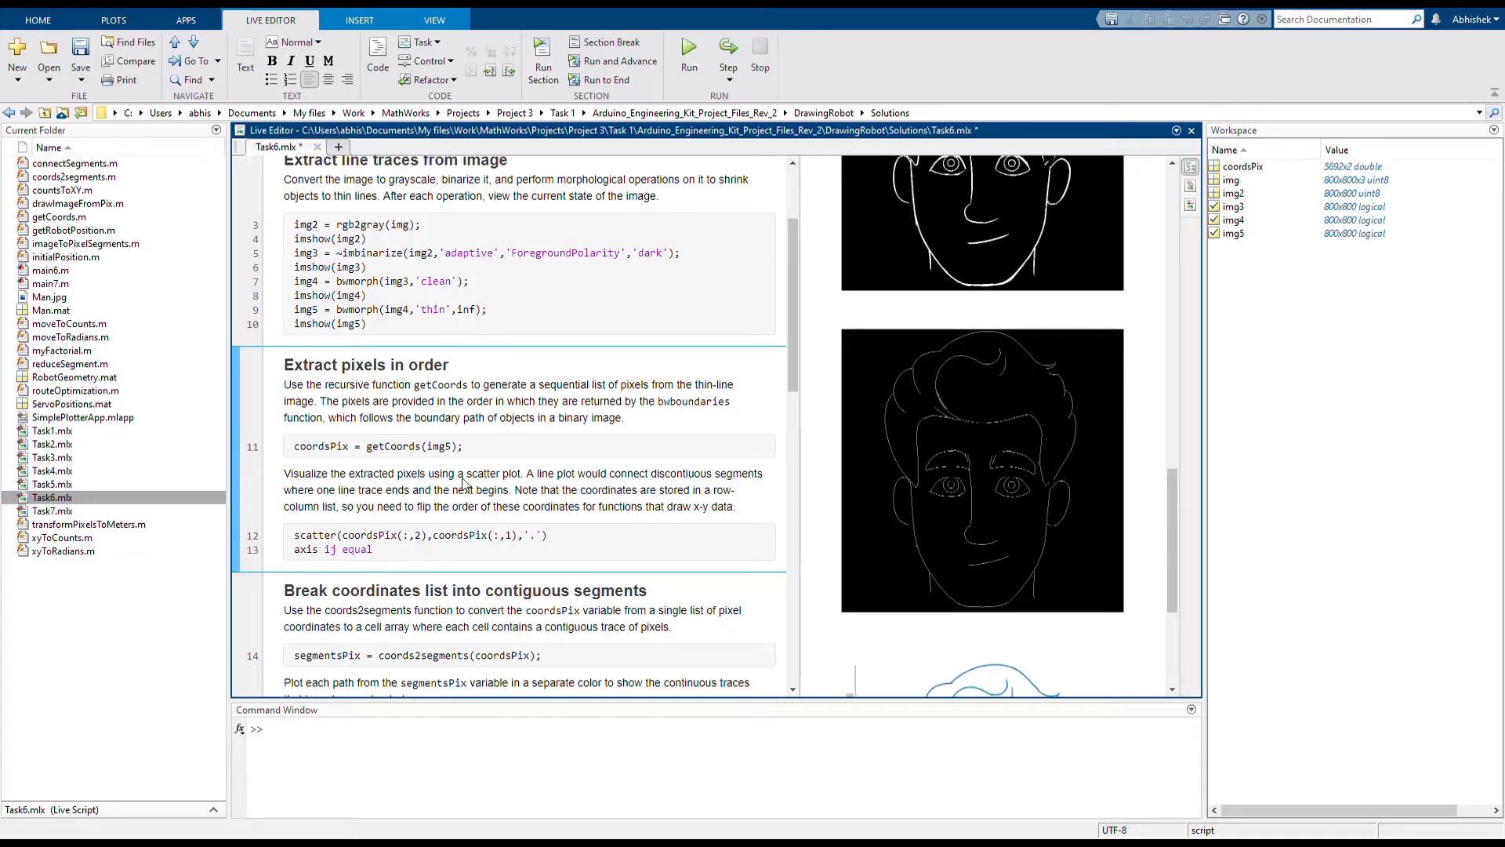
{"action": "scroll", "coordinate": [469, 486], "scroll_direction": "down", "scroll_amount": 3}
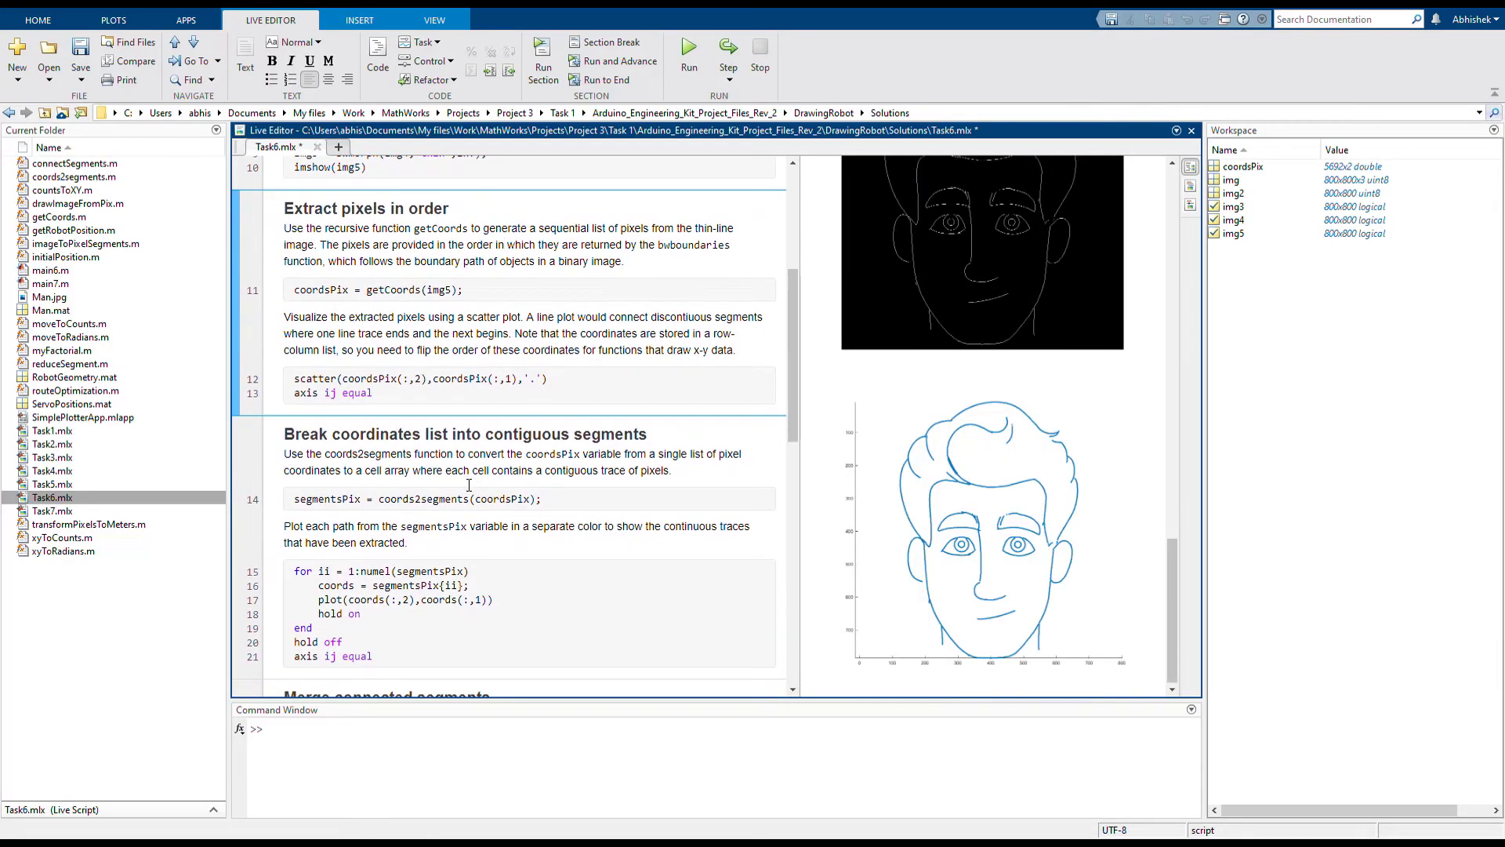
{"action": "scroll", "coordinate": [473, 467], "scroll_direction": "down", "scroll_amount": 5}
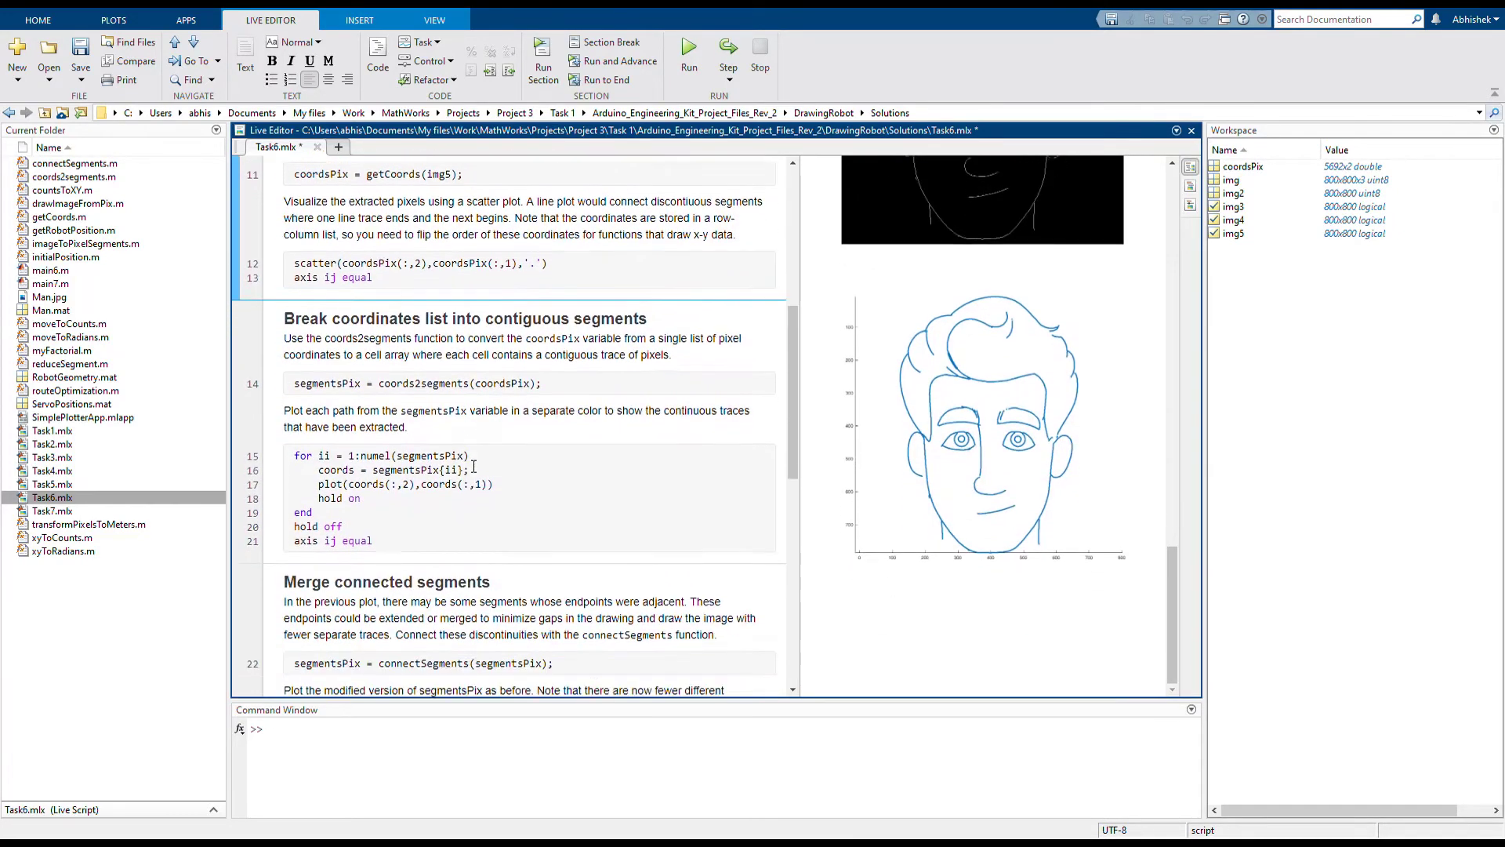
{"action": "left_click", "coordinate": [473, 415]}
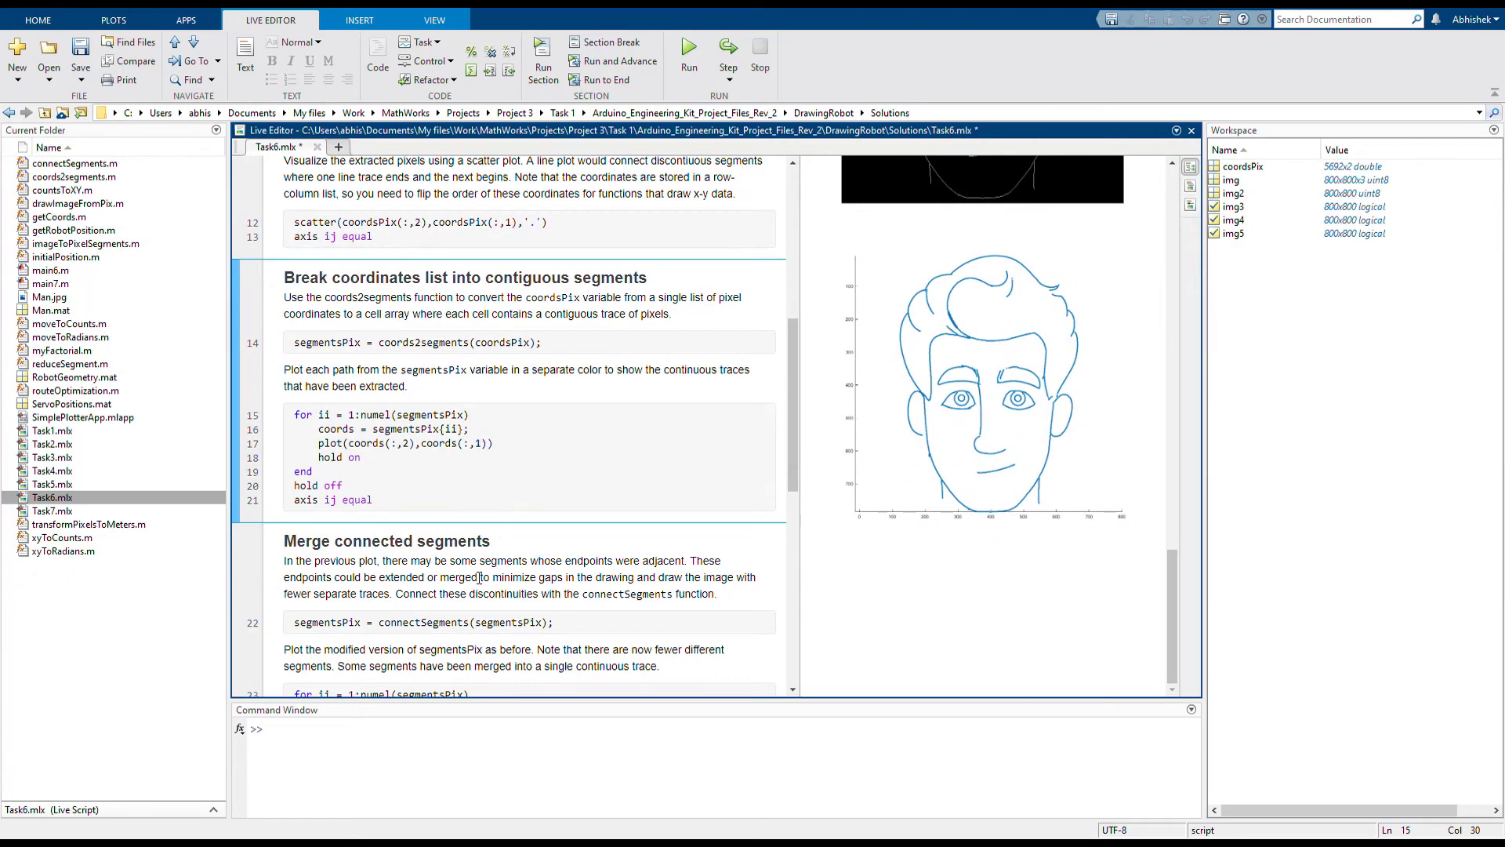
Split the face pixels into 78 segments and merge them into 65 coloured traces.
{"action": "left_click", "coordinate": [545, 86]}
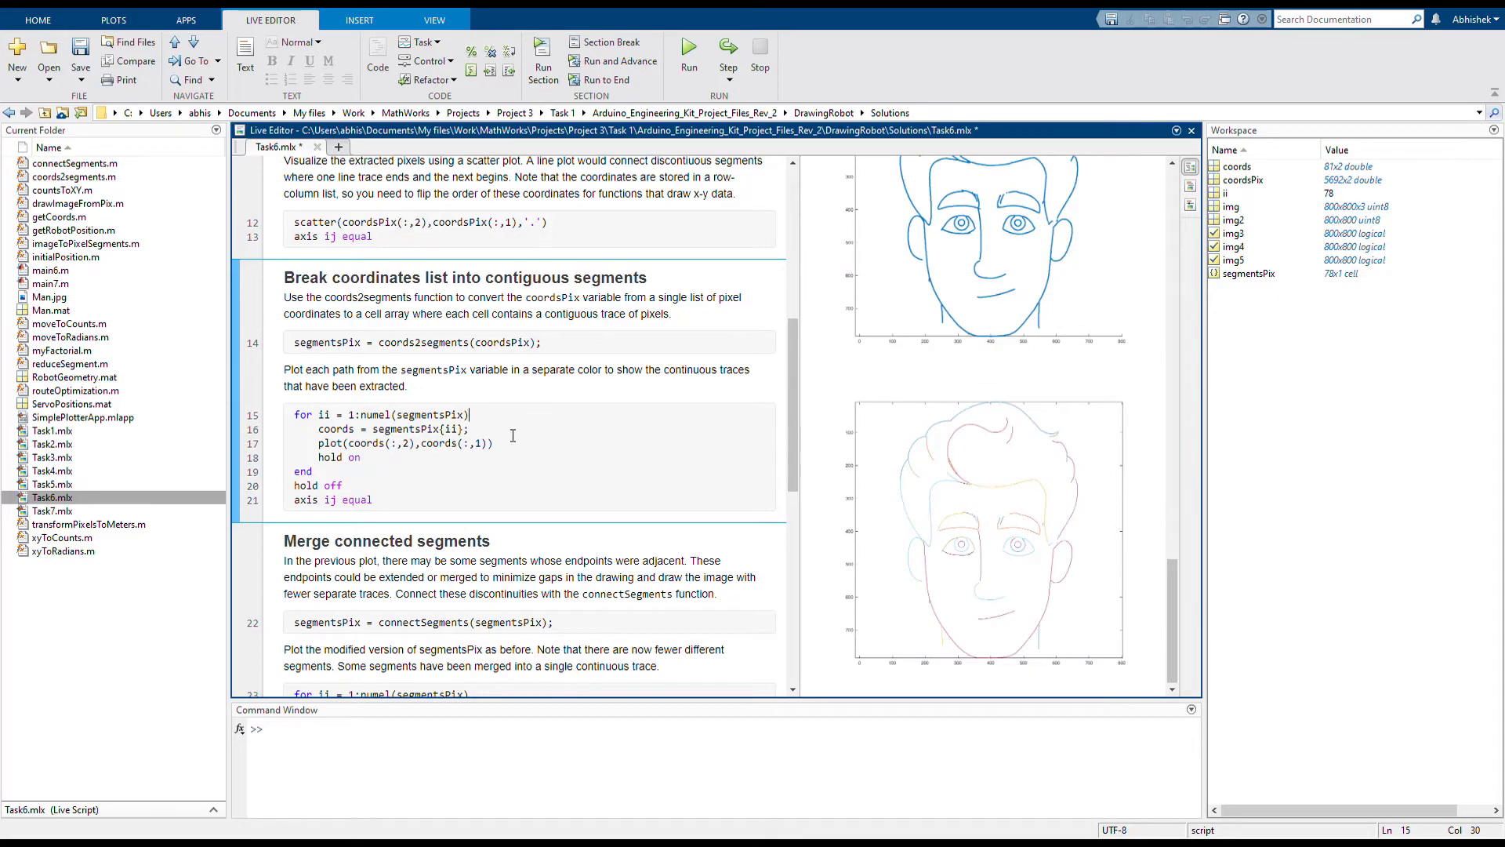
{"action": "scroll", "coordinate": [511, 439], "scroll_direction": "down", "scroll_amount": 2}
{"action": "scroll", "coordinate": [510, 439], "scroll_direction": "down", "scroll_amount": 2}
{"action": "scroll", "coordinate": [511, 439], "scroll_direction": "down", "scroll_amount": 1}
{"action": "scroll", "coordinate": [510, 439], "scroll_direction": "down", "scroll_amount": 1}
{"action": "left_click", "coordinate": [538, 477]}
{"action": "left_click", "coordinate": [544, 78]}
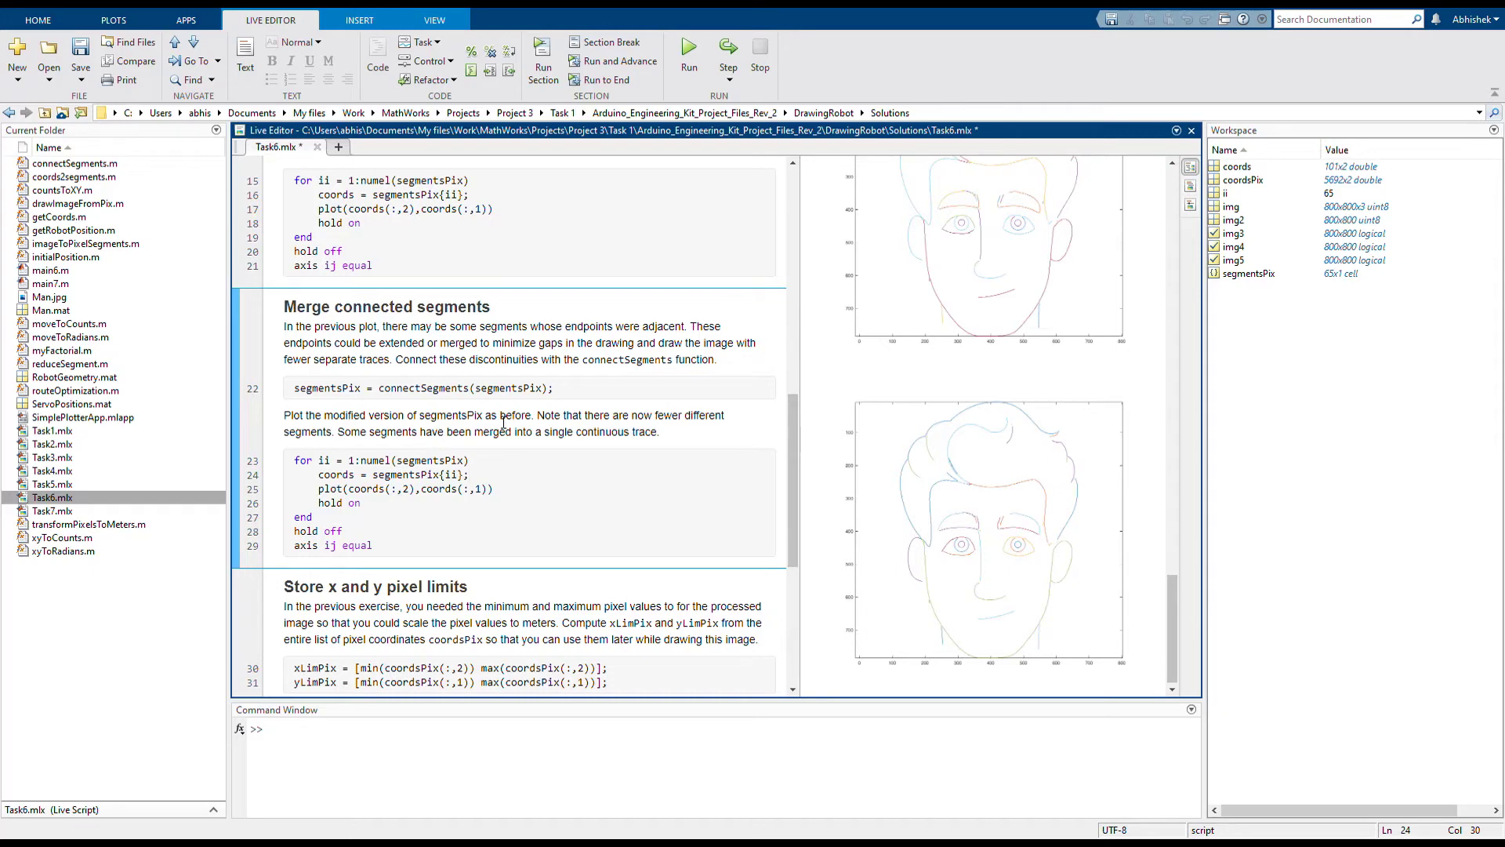
Run 'Store x and y pixel limits' to get xLimPix [124,665] and yLimPix [7,786].
{"action": "scroll", "coordinate": [503, 423], "scroll_direction": "down", "scroll_amount": 2}
{"action": "scroll", "coordinate": [503, 423], "scroll_direction": "down", "scroll_amount": 2}
{"action": "scroll", "coordinate": [503, 424], "scroll_direction": "down", "scroll_amount": 2}
{"action": "scroll", "coordinate": [503, 424], "scroll_direction": "down", "scroll_amount": 1}
{"action": "left_click", "coordinate": [500, 407]}
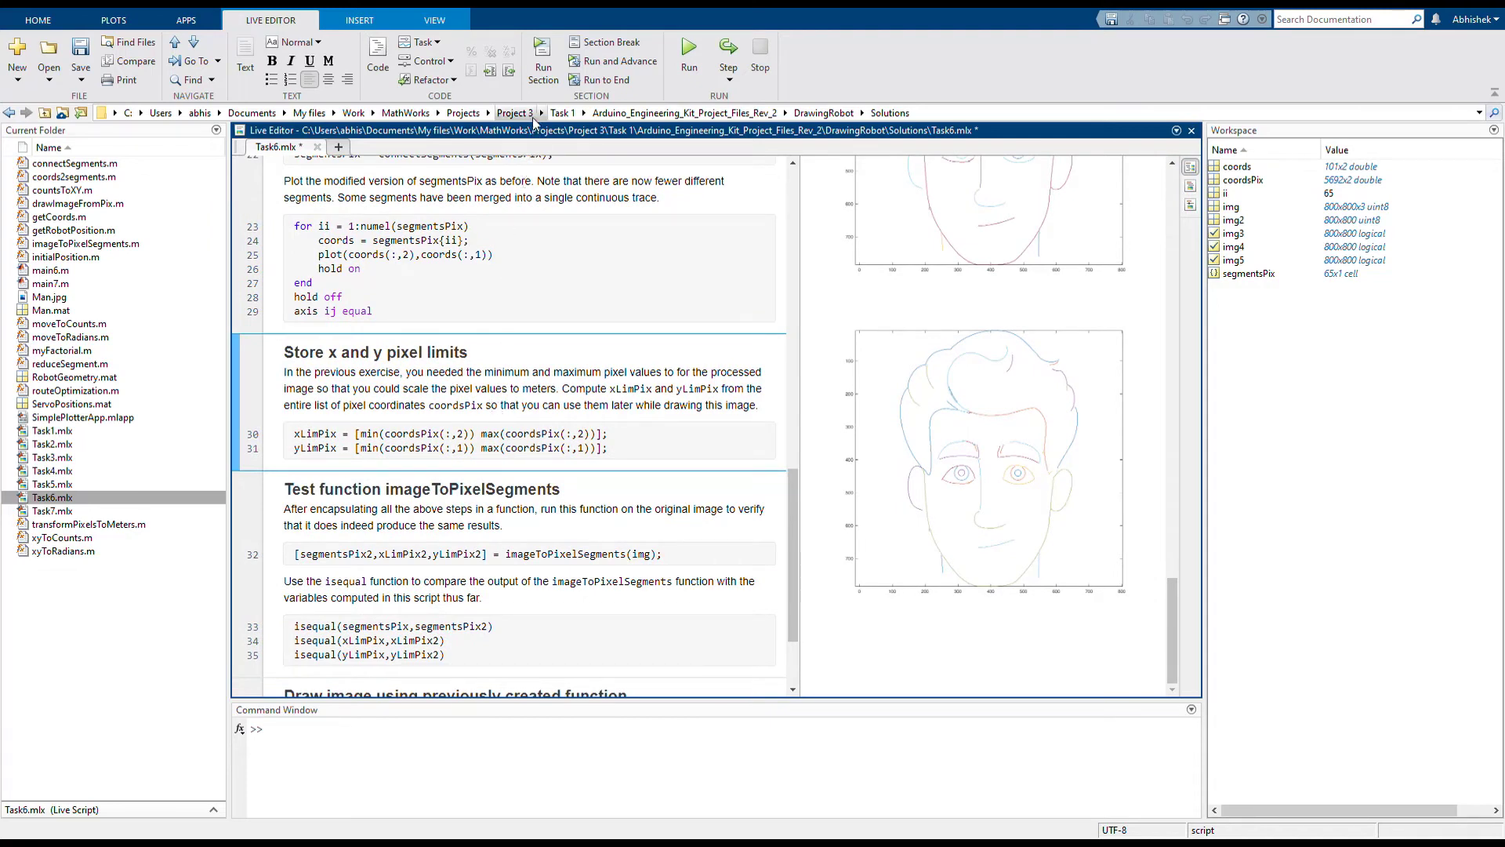
{"action": "left_click", "coordinate": [532, 80]}
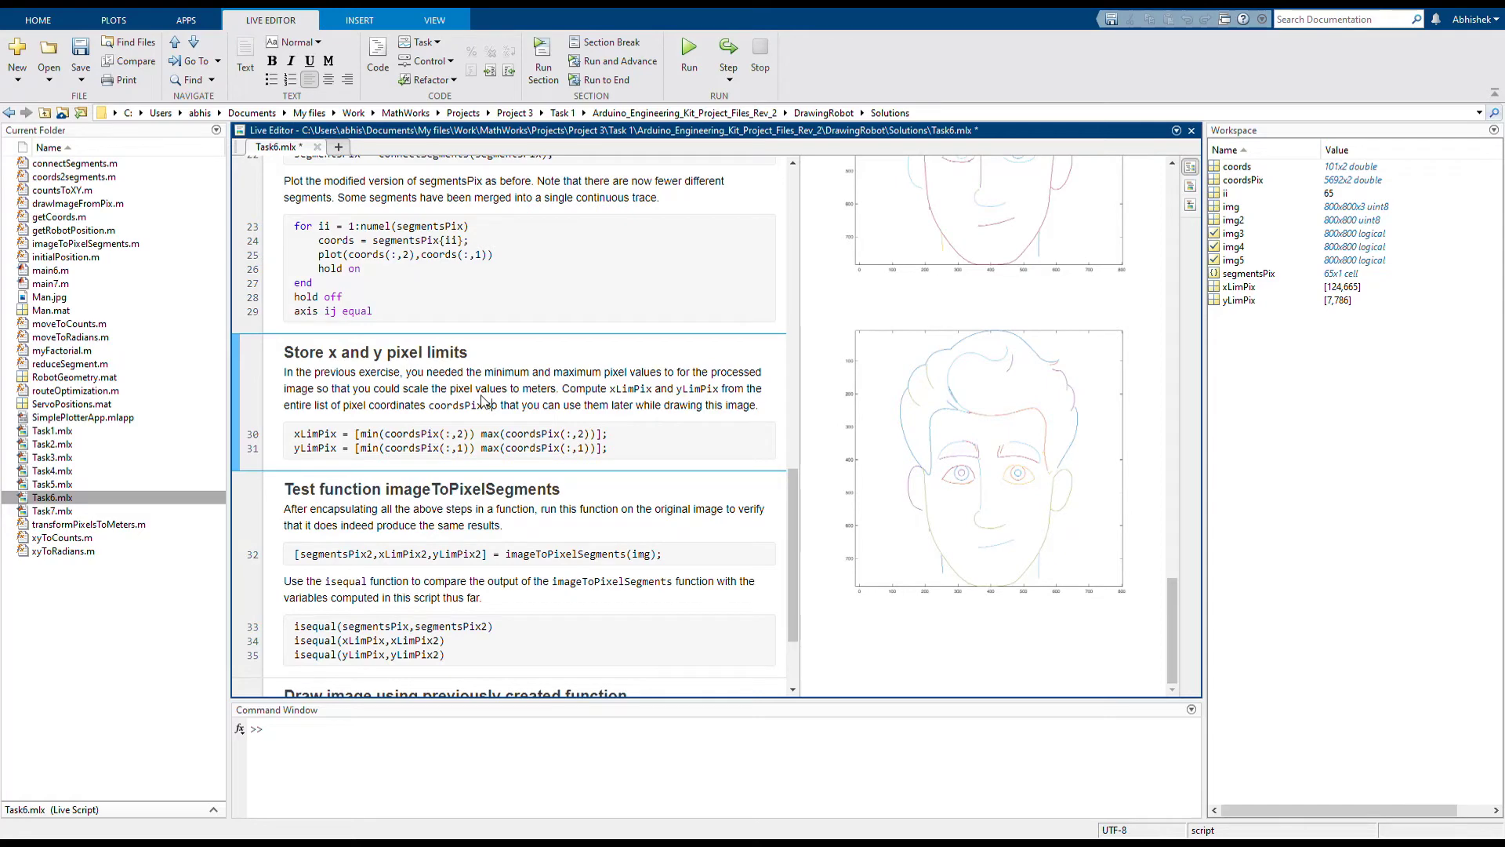
{"action": "scroll", "coordinate": [483, 400], "scroll_direction": "down", "scroll_amount": 3}
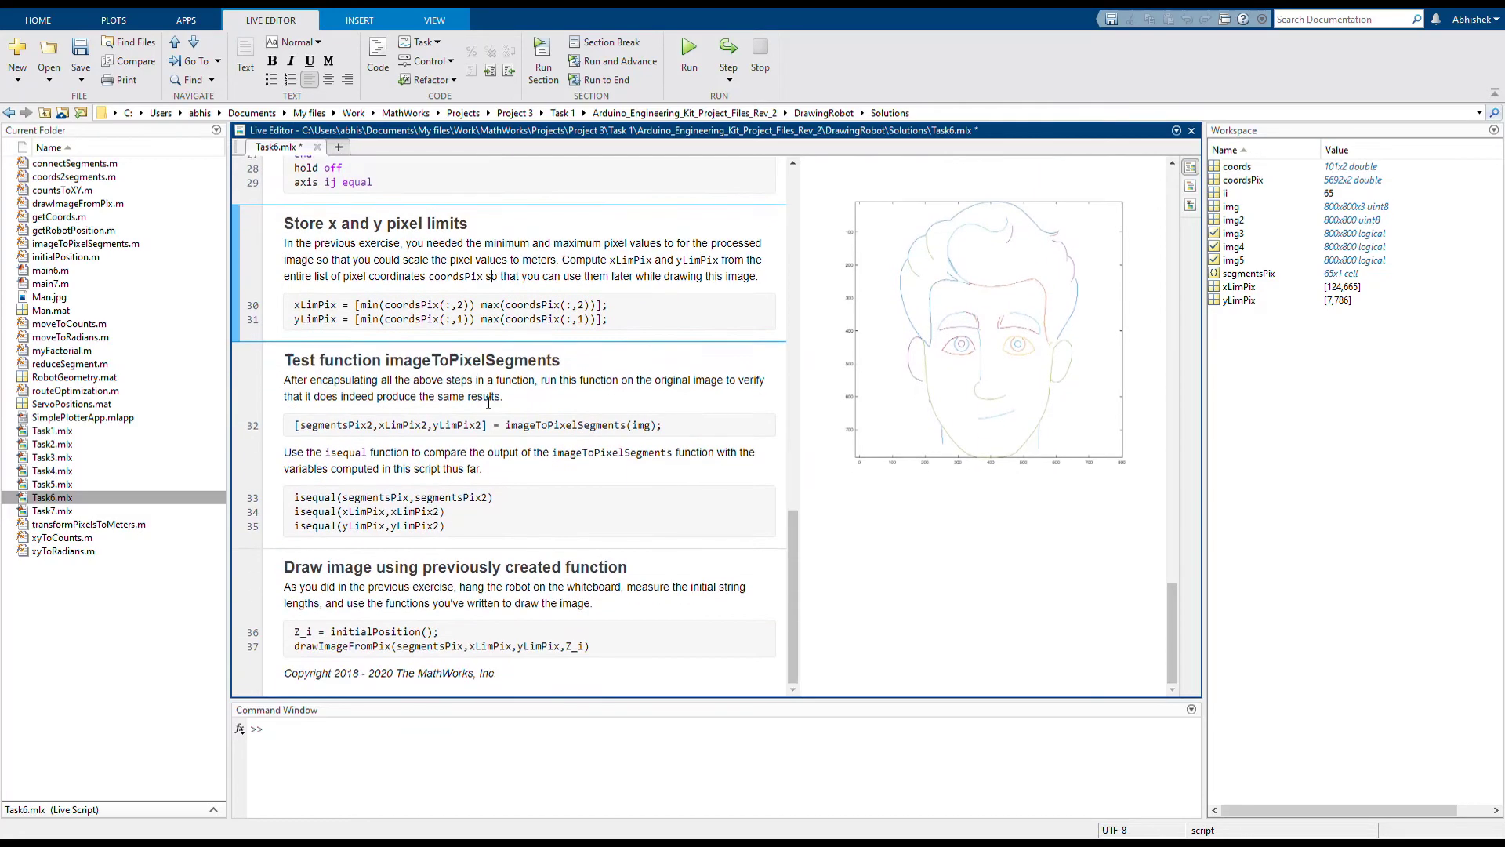
Run the imageToPixelSegments test so segmentsPix, xLimPix and yLimPix isequal checks all return 1.
{"action": "left_click", "coordinate": [489, 423]}
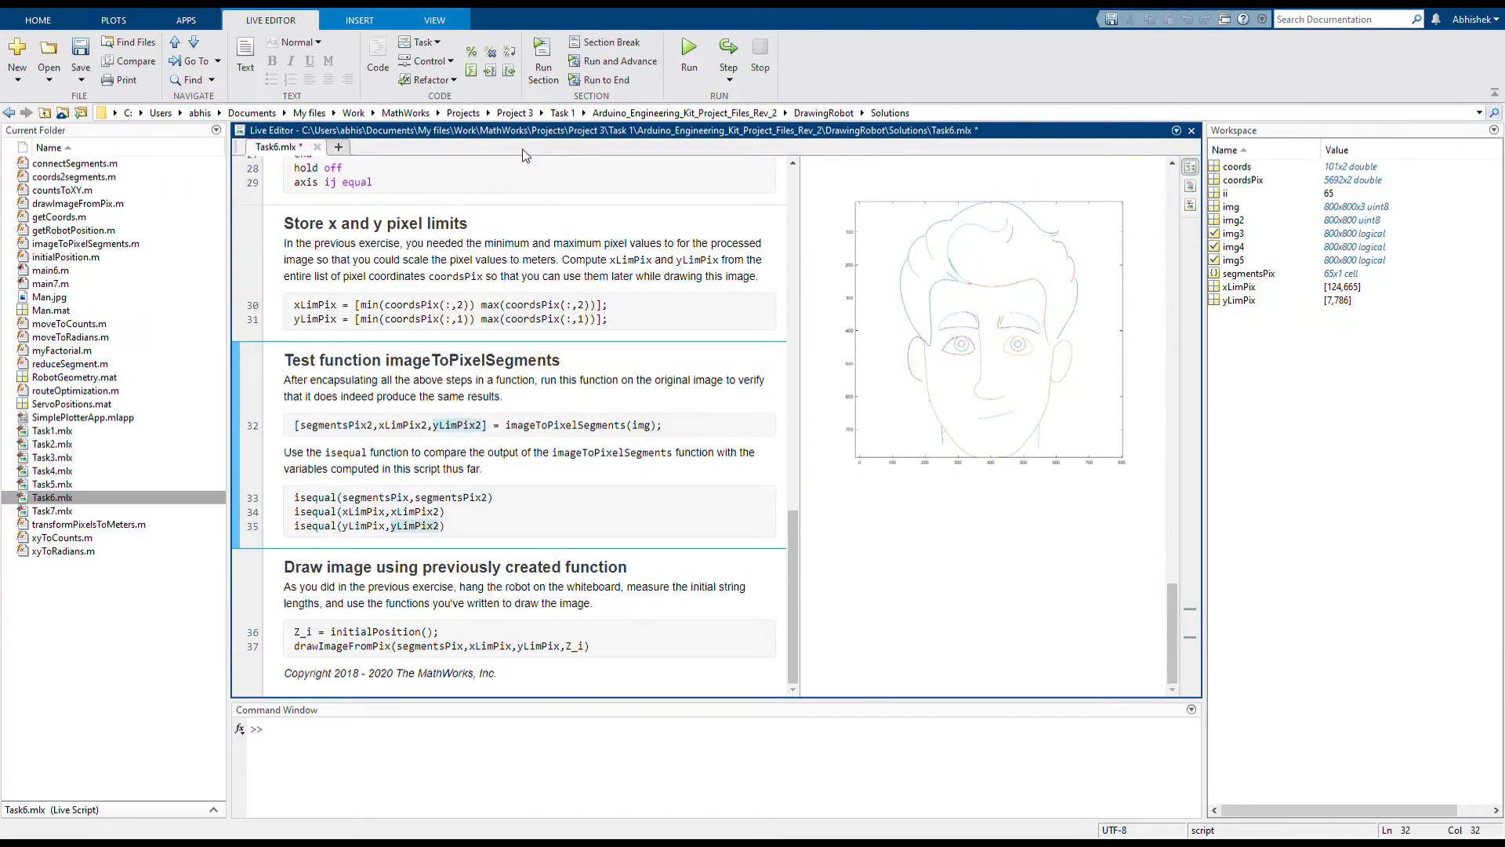
{"action": "left_click", "coordinate": [545, 66]}
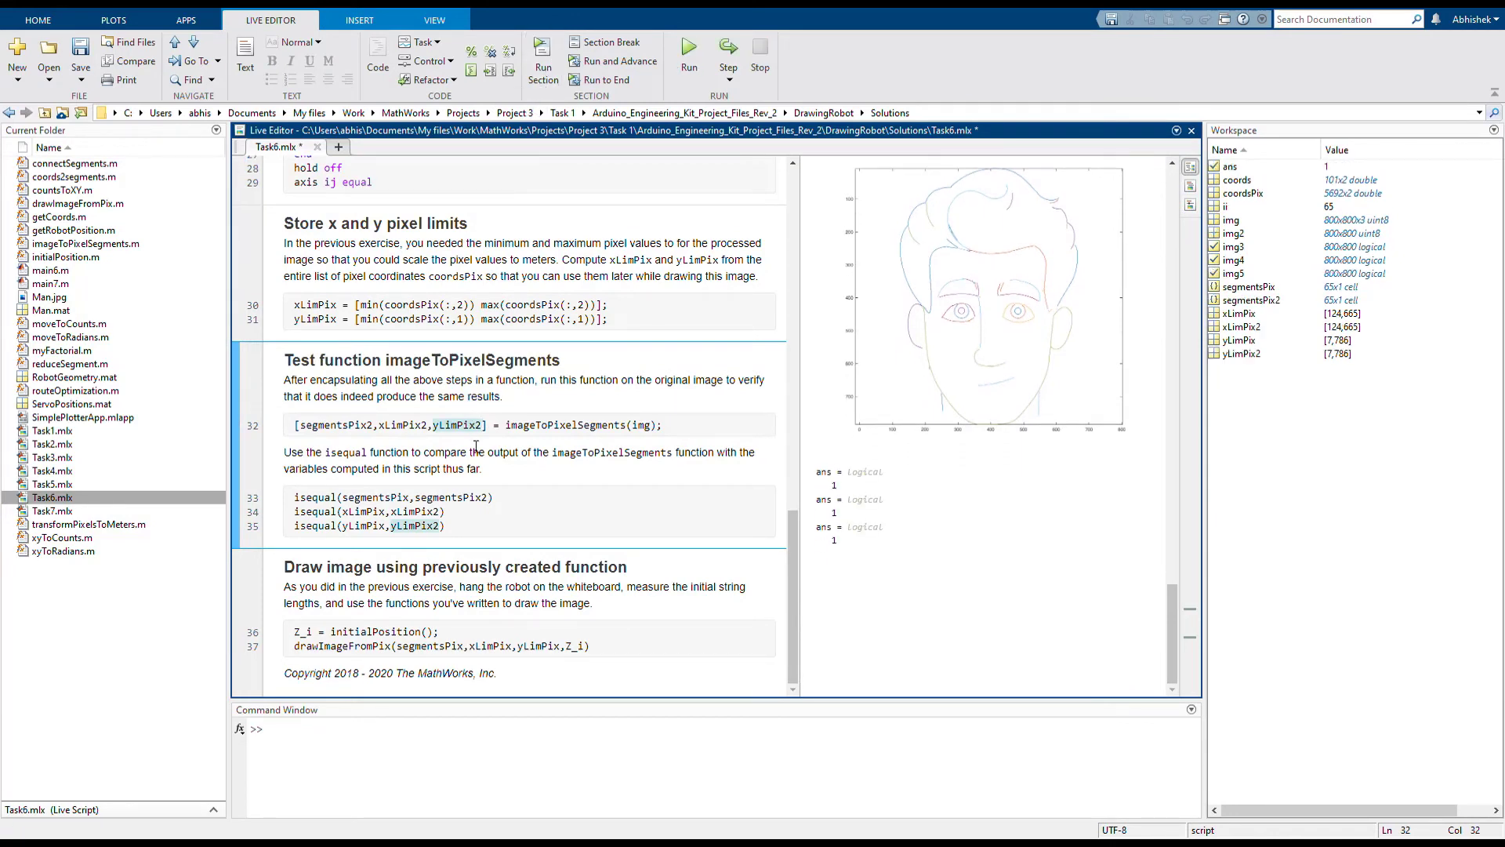
{"action": "key", "text": "Left"}
{"action": "key", "text": "Left"}
{"action": "left_click", "coordinate": [471, 586]}
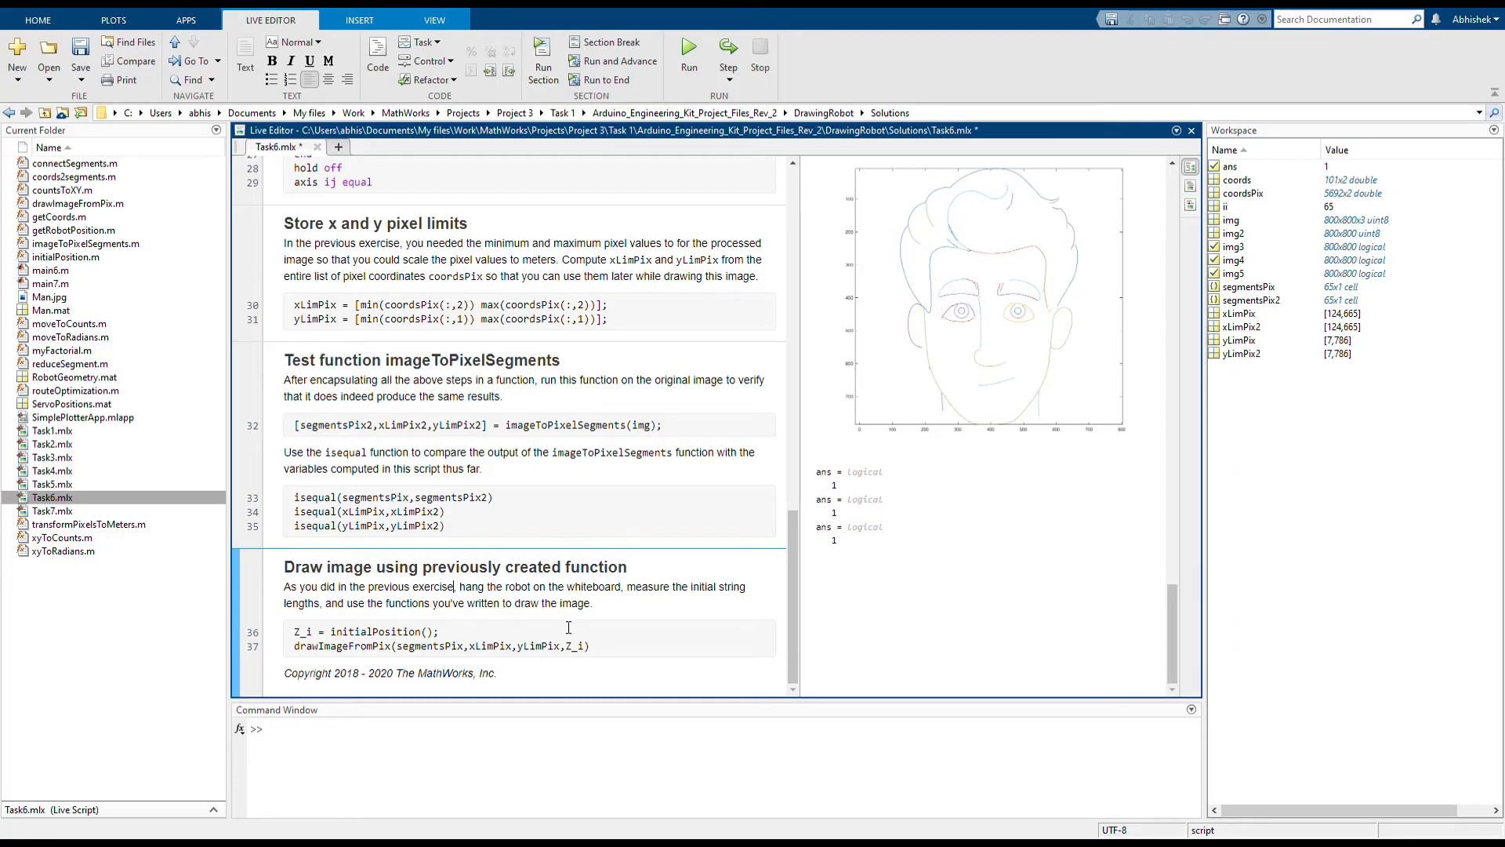
Run the 'Draw image using previously created function' section to obtain Z_i.
{"action": "left_click", "coordinate": [745, 649]}
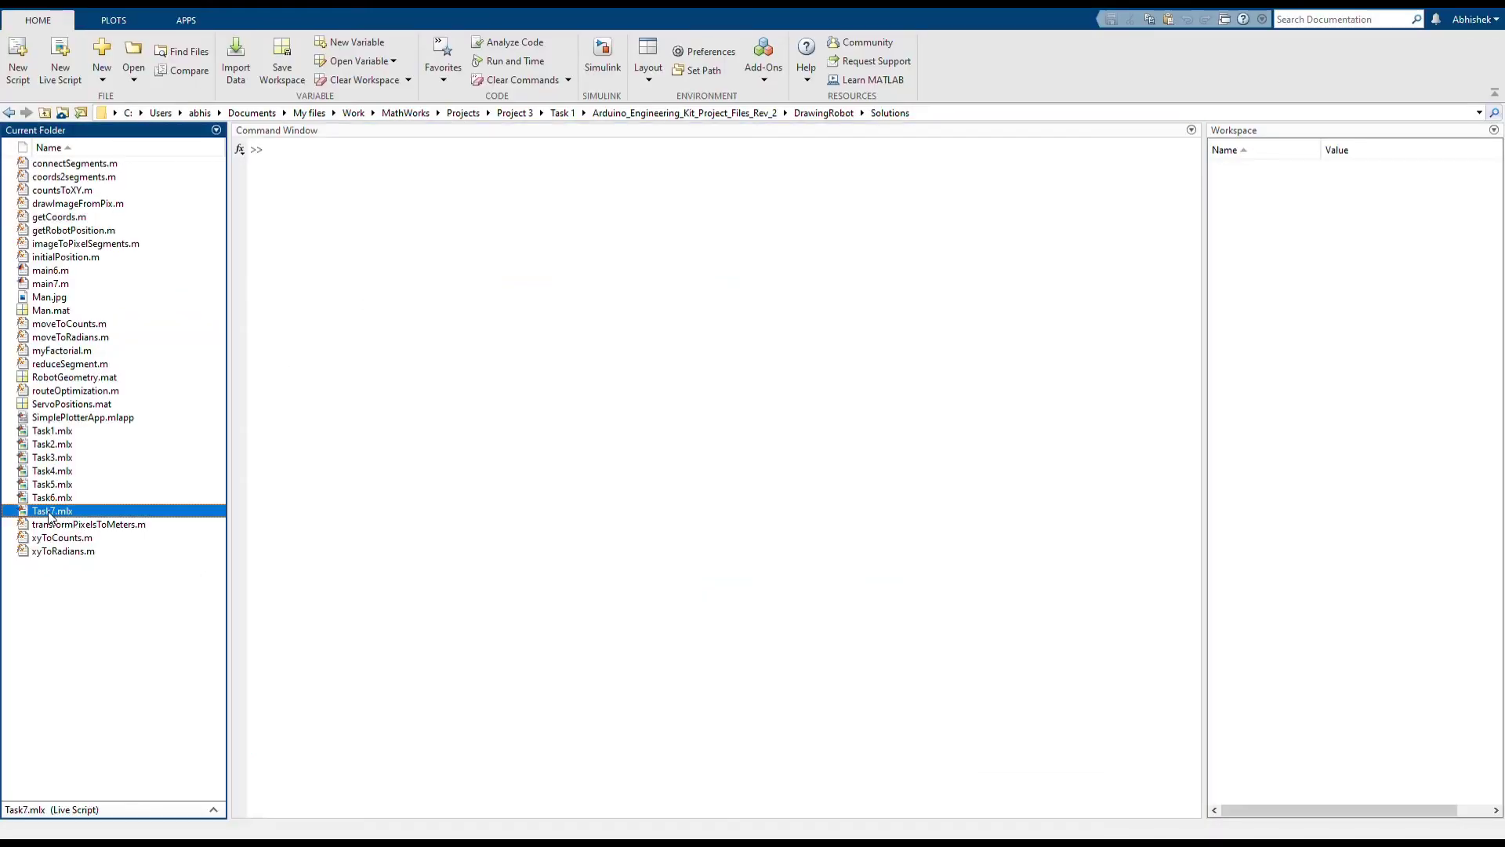
Open Task7.mlx, connect to the webcam and start its live preview.
{"action": "double_click", "coordinate": [51, 511]}
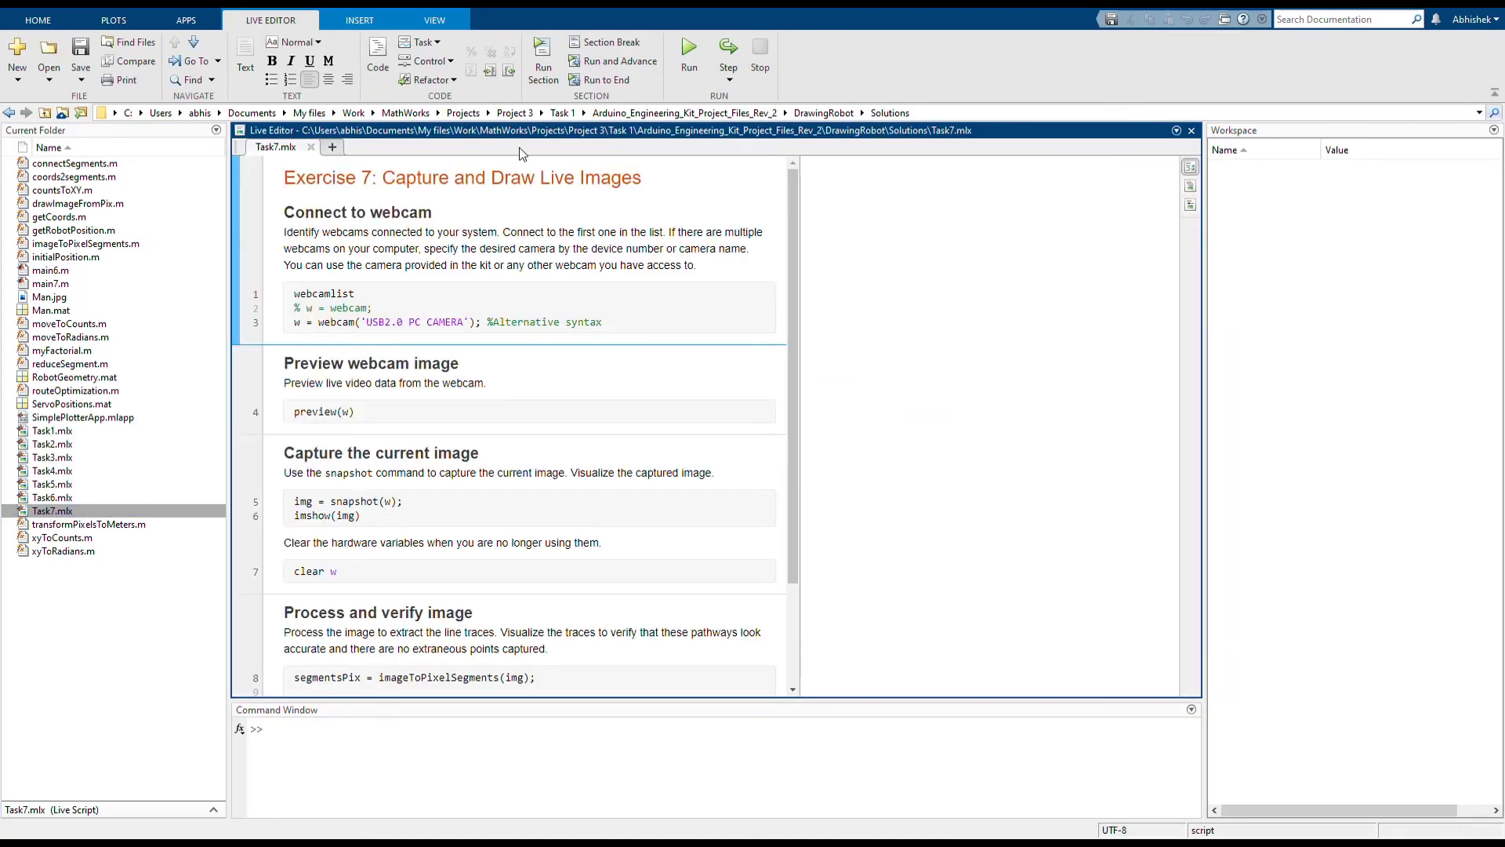
{"action": "left_click", "coordinate": [538, 86]}
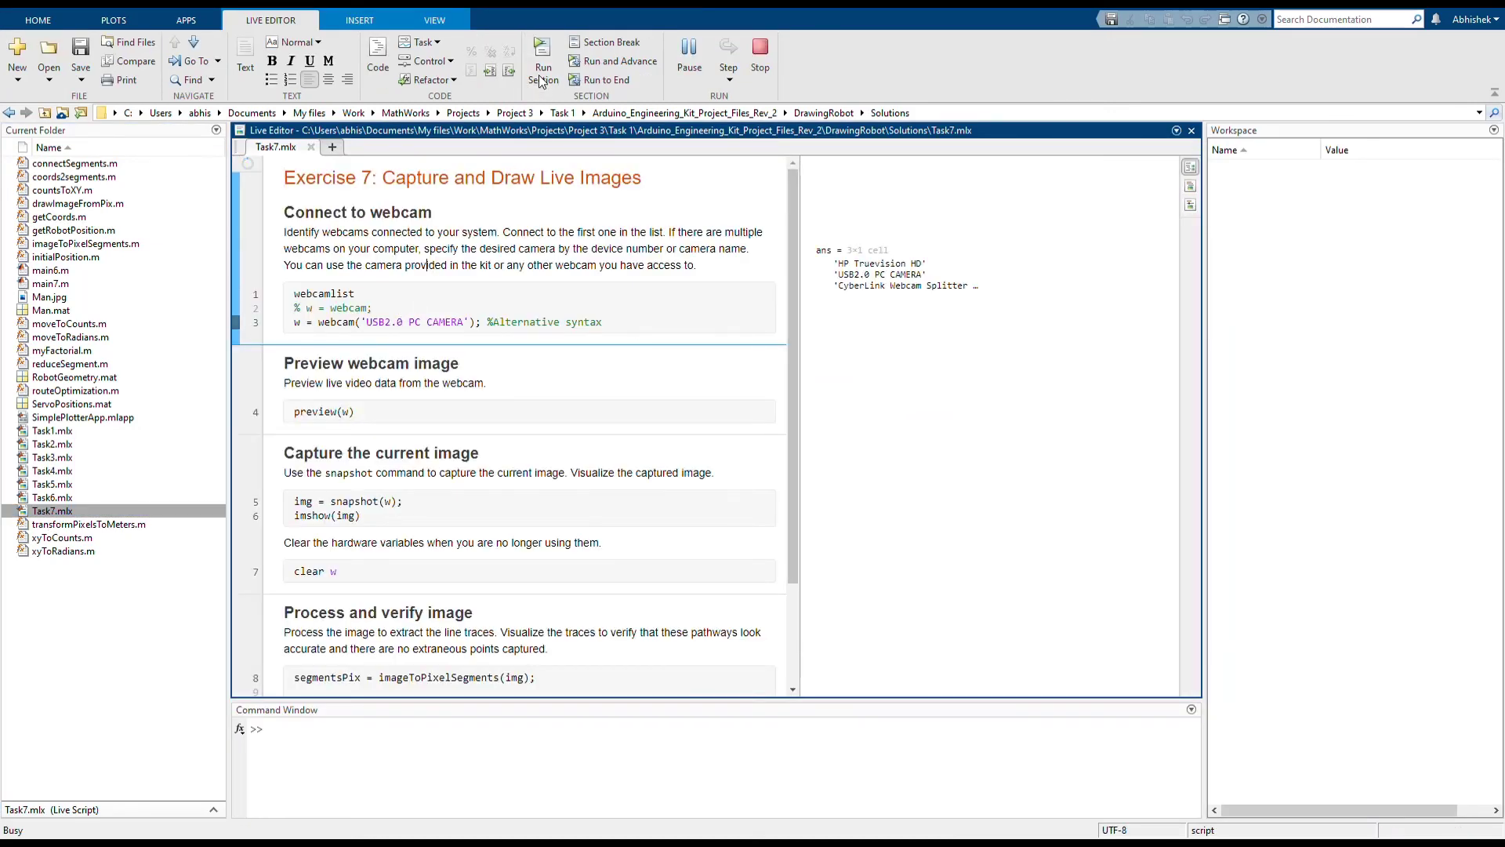
{"action": "left_click", "coordinate": [392, 384]}
{"action": "left_click", "coordinate": [547, 70]}
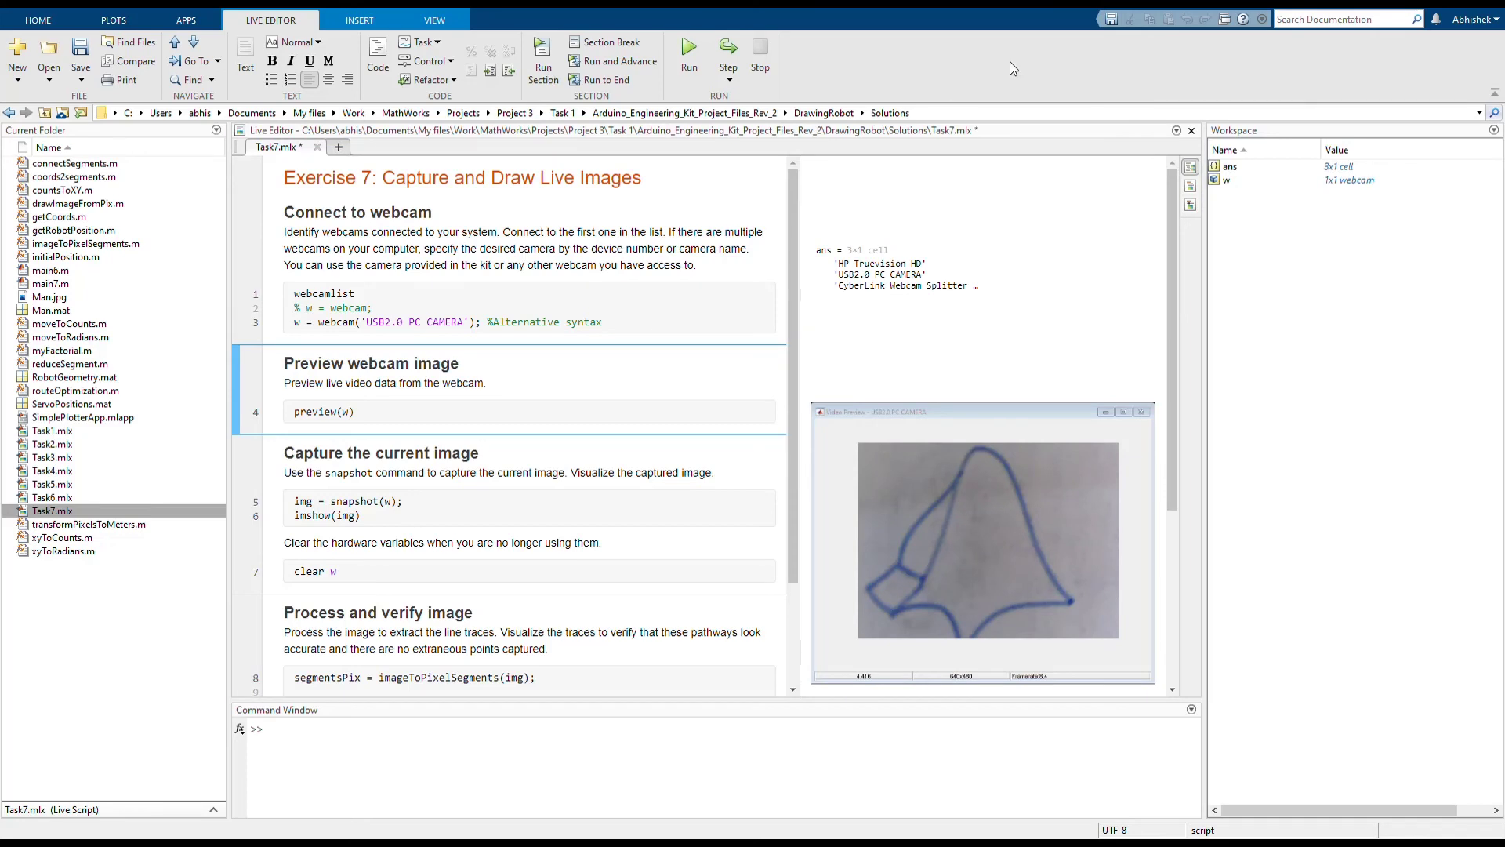
Capture a webcam snapshot of the hand-drawn sketch and store it as img.
{"action": "left_click_drag", "start_coordinate": [295, 515], "coordinate": [284, 542]}
{"action": "left_click", "coordinate": [543, 56]}
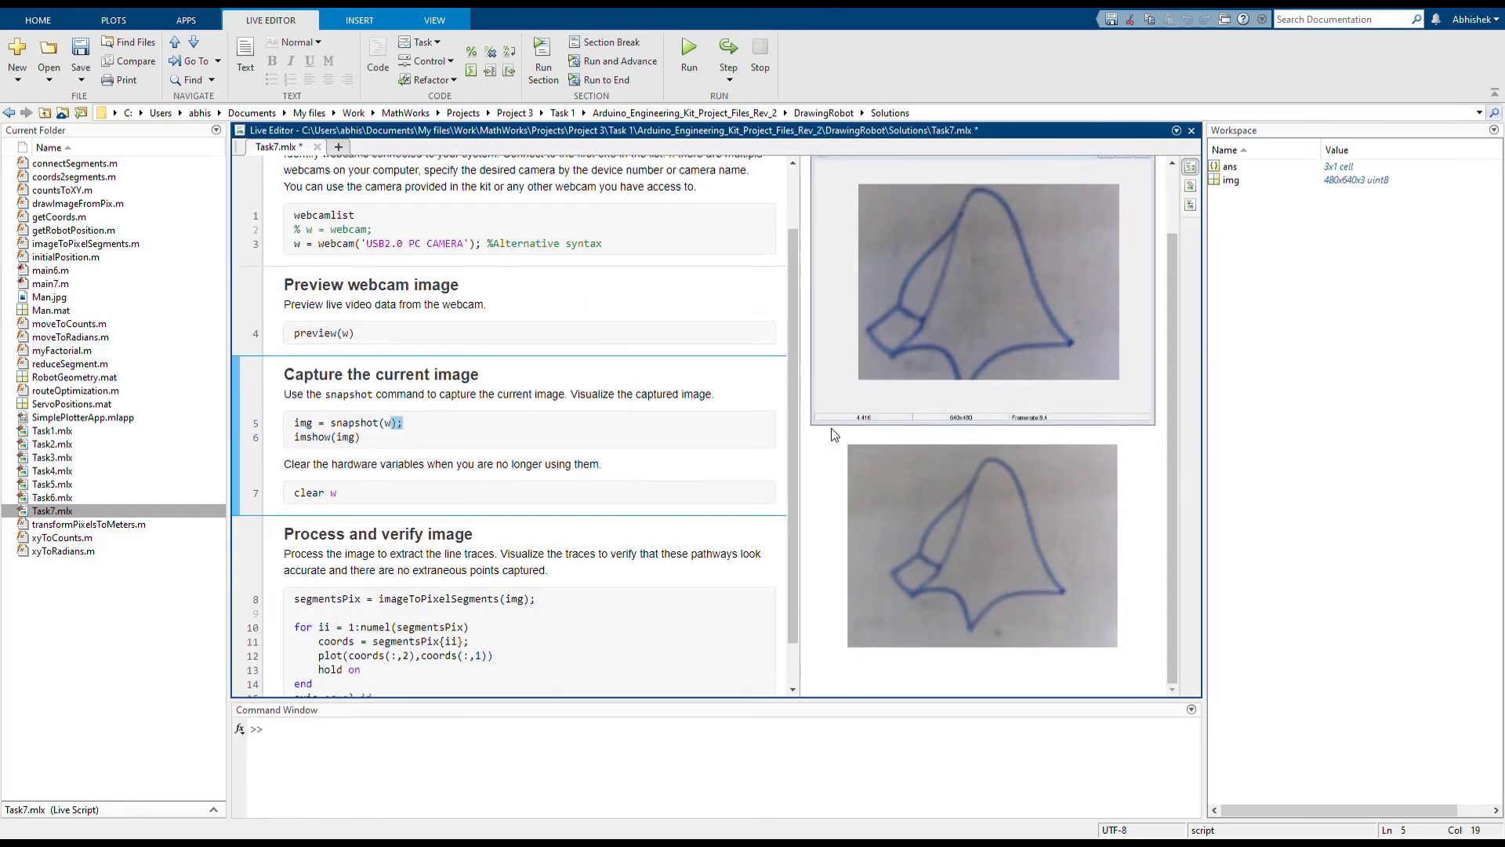
{"action": "scroll", "coordinate": [622, 466], "scroll_direction": "down", "scroll_amount": 2}
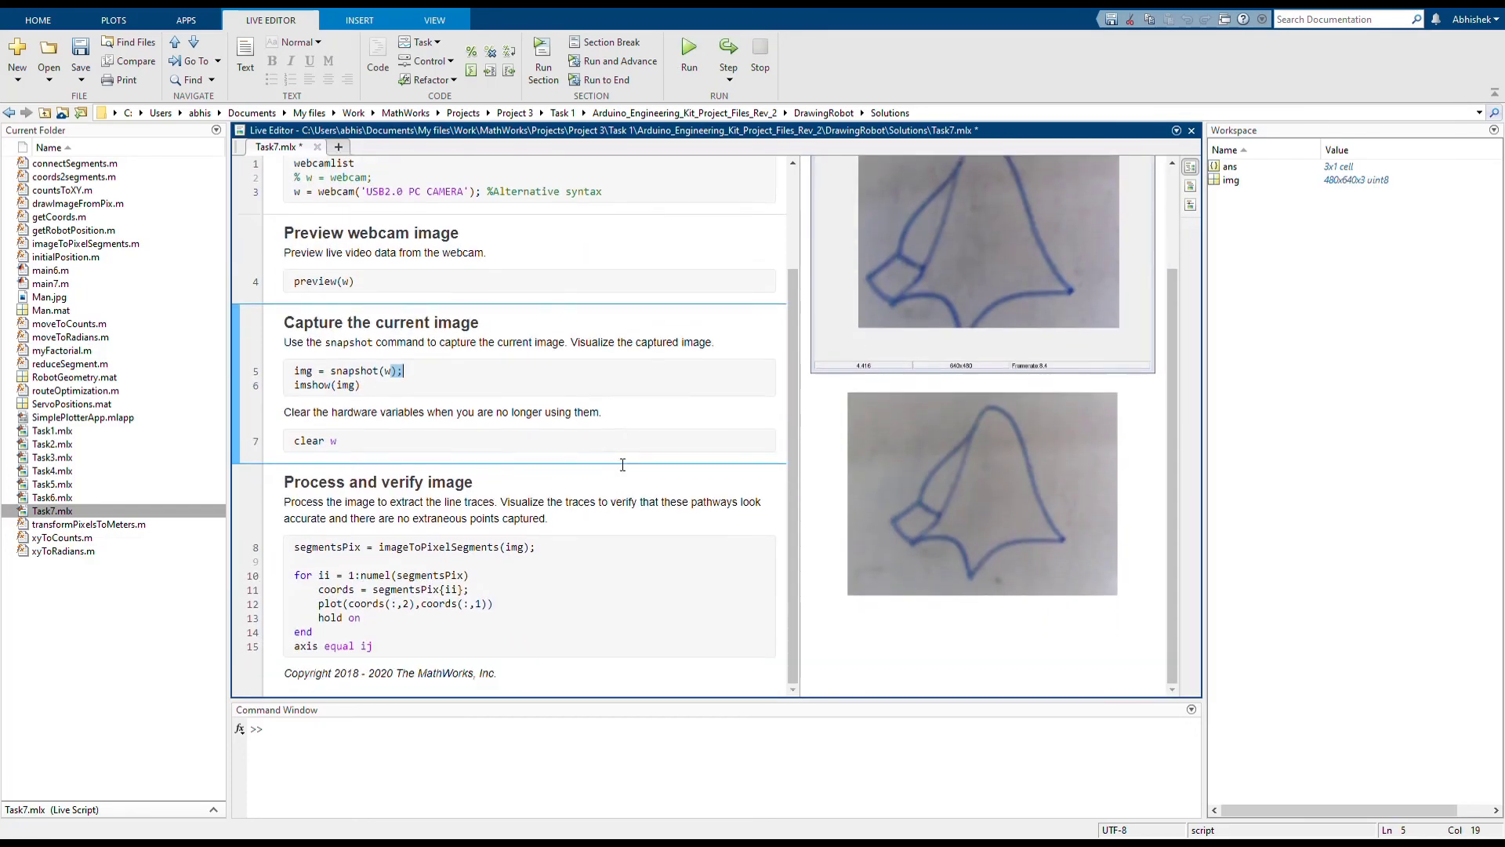
Process the webcam snapshot into 73 pixel segments plotted as colored traces.
{"action": "left_click", "coordinate": [593, 506]}
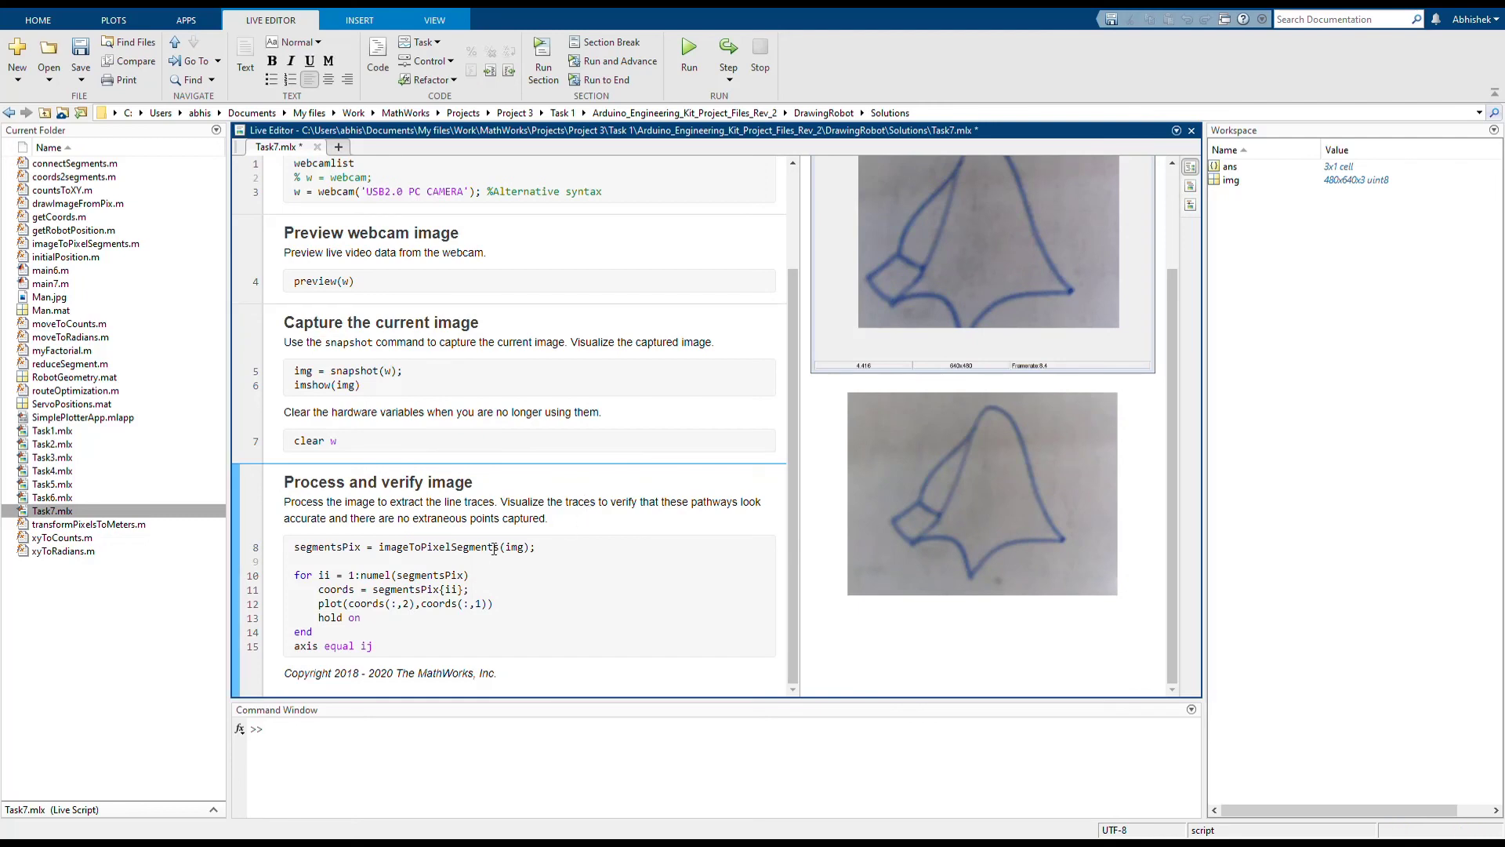
{"action": "left_click", "coordinate": [548, 65]}
{"action": "scroll", "coordinate": [917, 426], "scroll_direction": "down", "scroll_amount": 5}
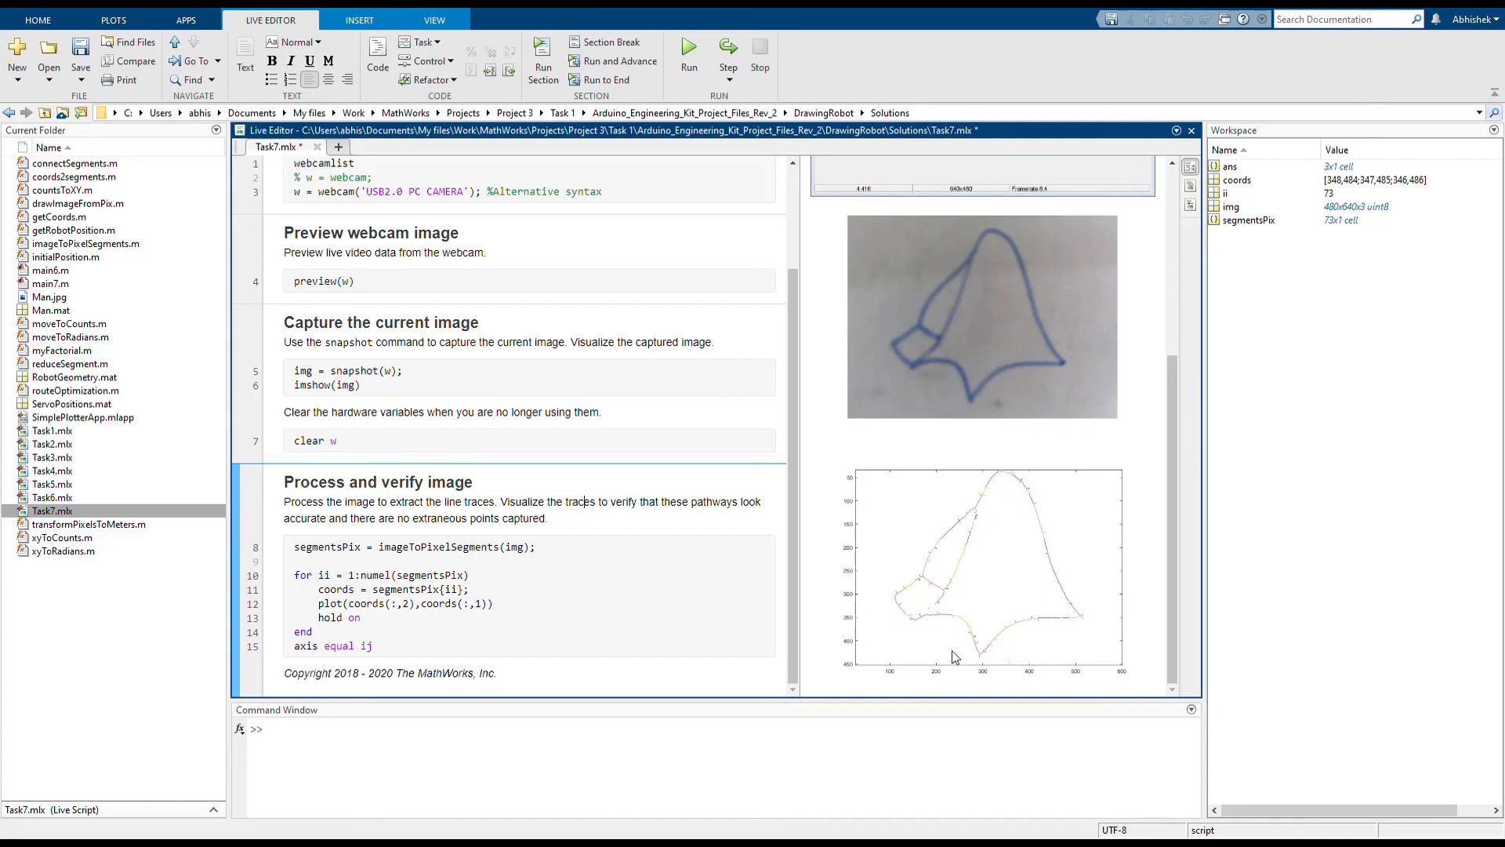